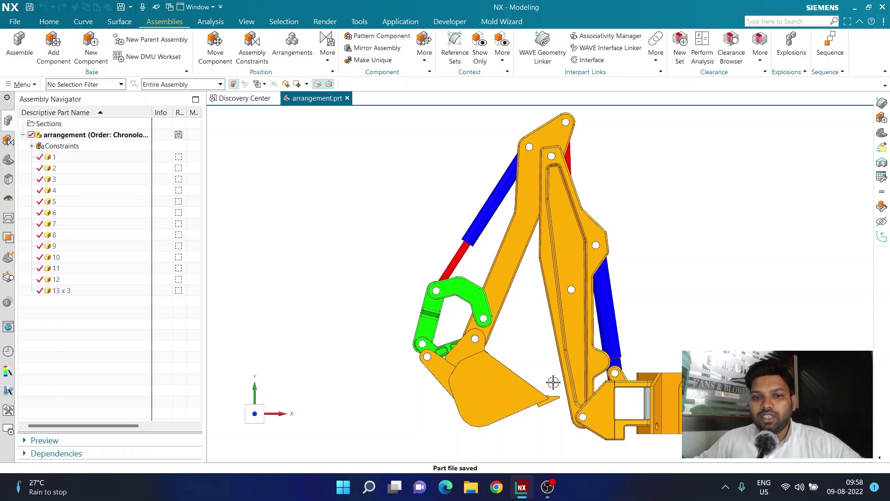
- List the Fix, Align, Distance and Touch constraints of arrangement.prt in the Assembly Navigator
left_click(32, 146)
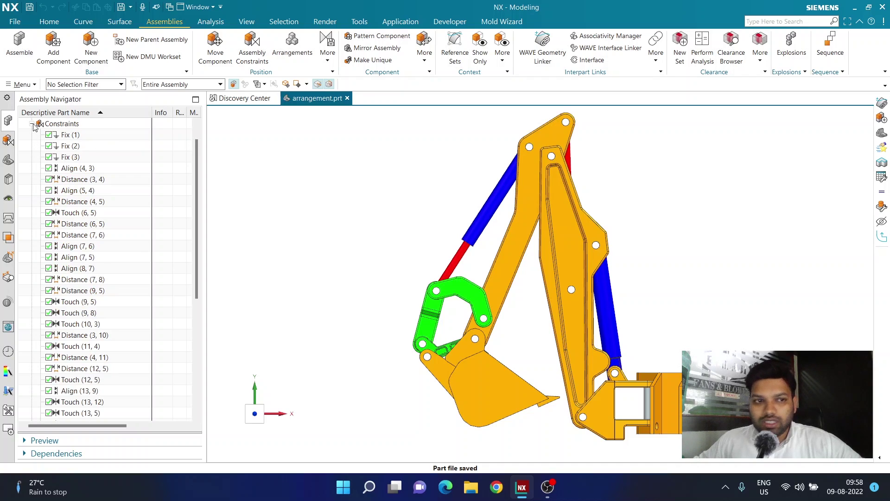
- Orbit the excavator to inspect it from several sides, then save the part
left_click(32, 124)
middle_click_drag(374, 198, 408, 250)
scroll(418, 260, "up", 2)
scroll(464, 278, "down", 2)
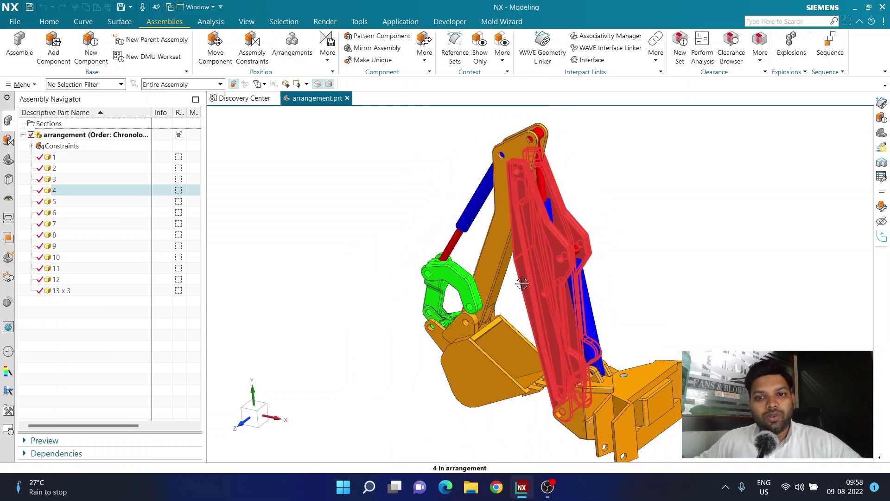
middle_click_drag(477, 280, 586, 272)
key("ctrl+s")
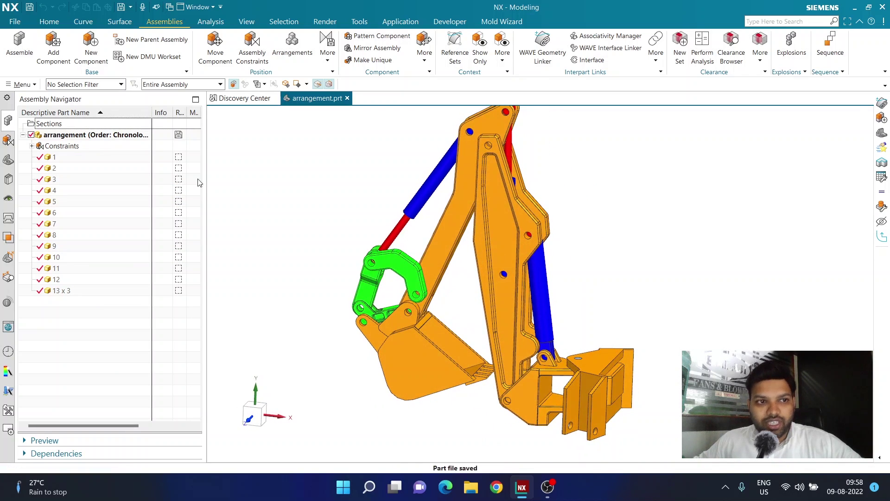
- Expand the constraints list and select the Distance (11, 13) constraint
left_click(32, 145)
scroll(46, 161, "down", 7)
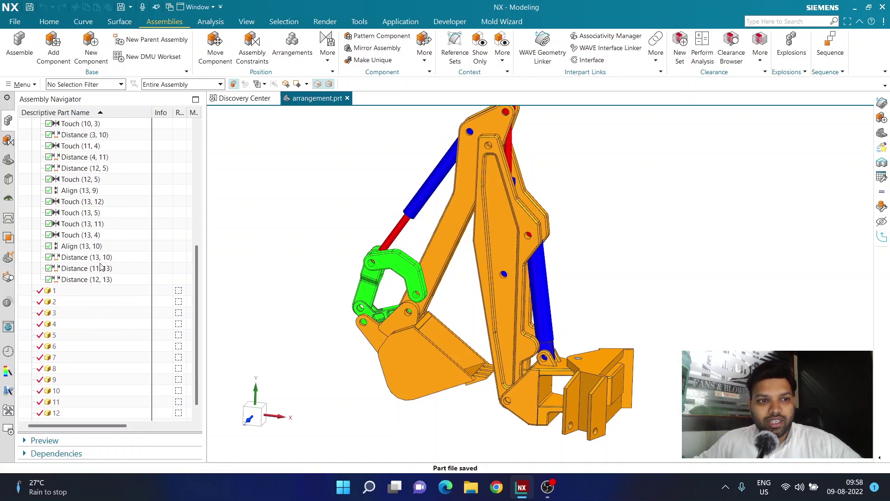
middle_click_drag(335, 260, 304, 268)
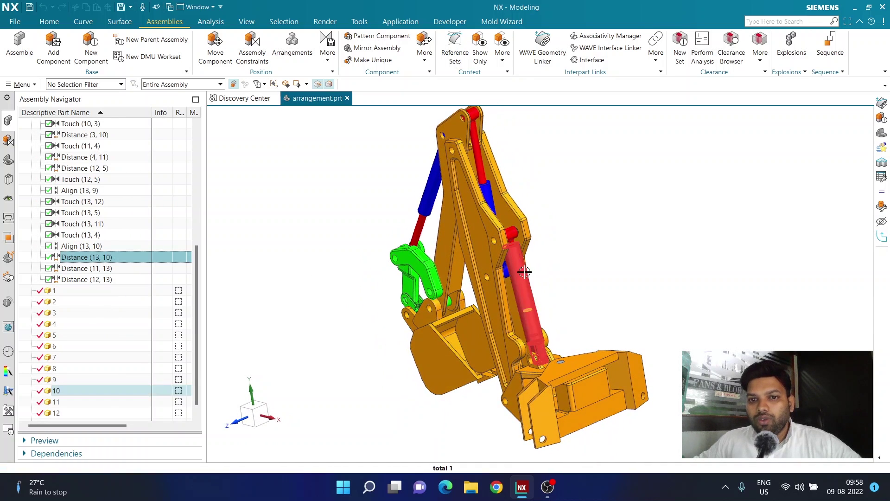
scroll(525, 271, "down", 3)
scroll(525, 271, "up", 5)
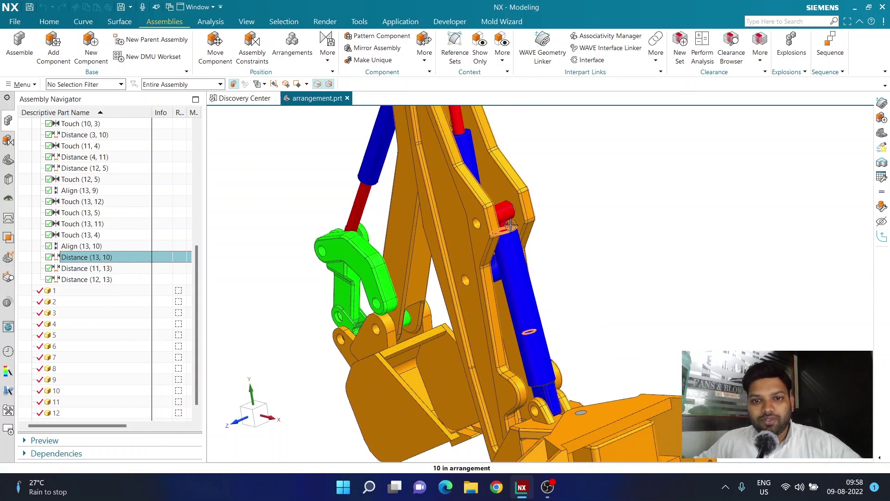
left_click(109, 269)
scroll(343, 295, "down", 3)
scroll(445, 200, "up", 4)
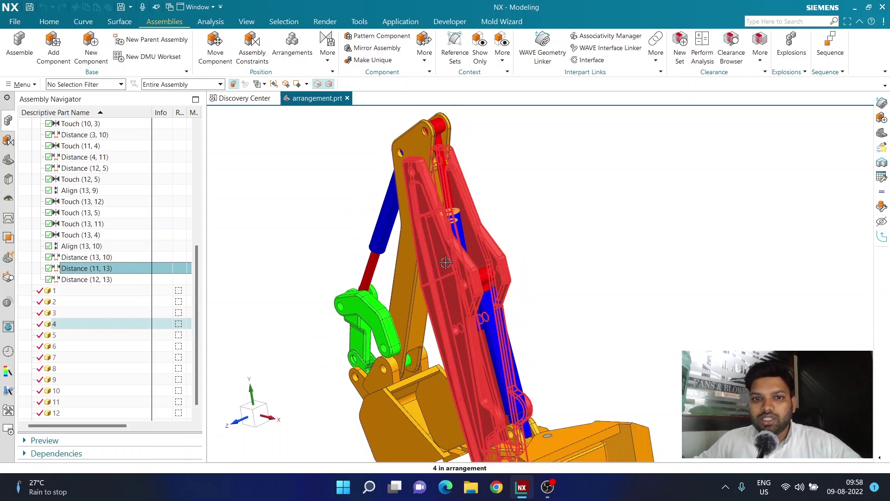
- Select Distance (12, 13), then open Distance (13, 10) in Assembly Constraints
middle_click_drag(317, 254, 348, 243)
left_click(103, 278)
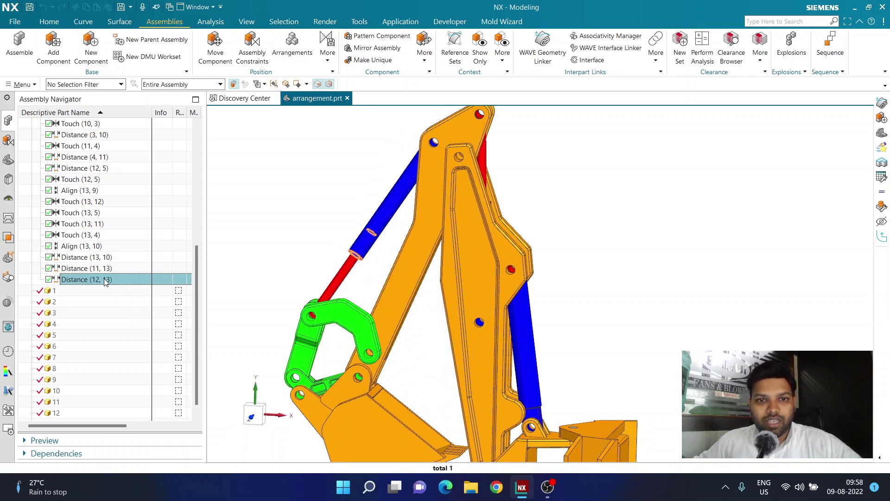
scroll(312, 246, "down", 3)
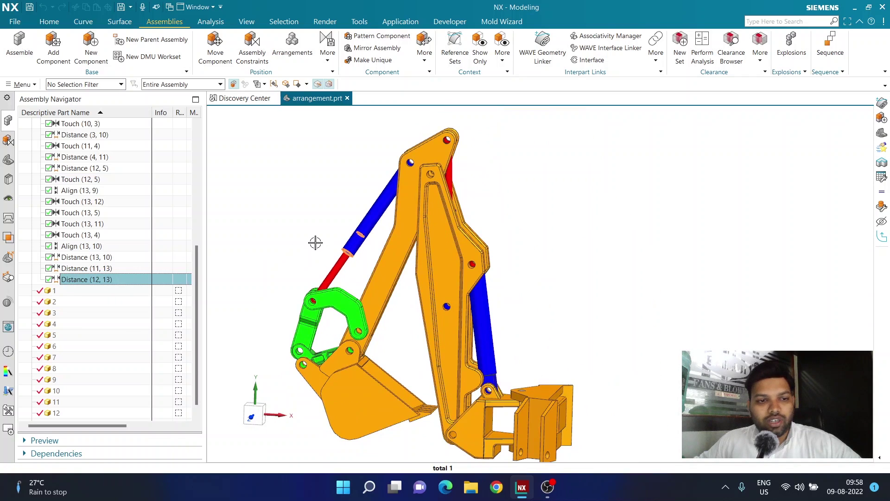
middle_click_drag(316, 243, 289, 251)
double_click(95, 260)
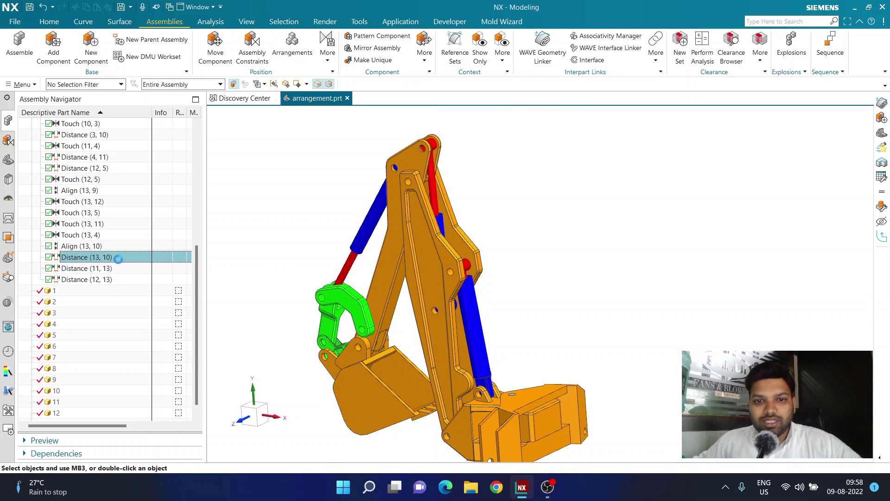
- Stretch Distance (13, 10) to extend the boom cylinder, accept it, and view the arm from the front
scroll(483, 308, "up", 3)
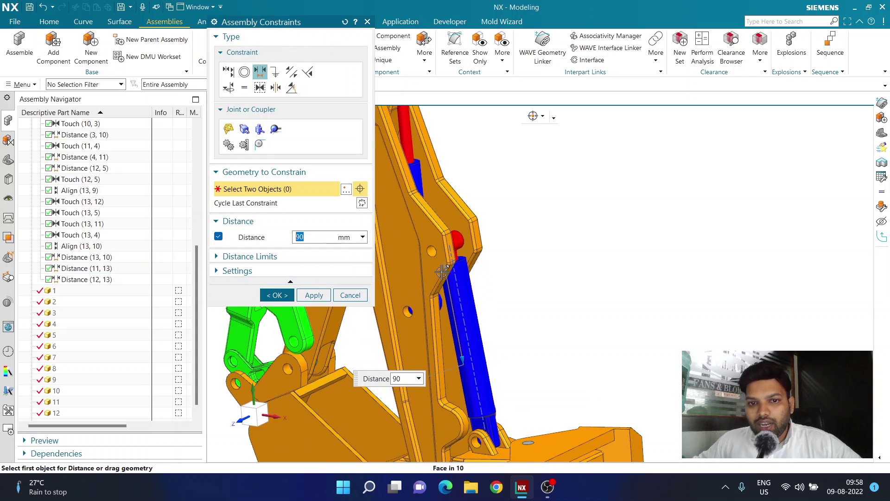
mouse_move(445, 274)
left_mouse_down()
mouse_move(448, 341)
mouse_move(428, 271)
left_mouse_up()
left_click(277, 295)
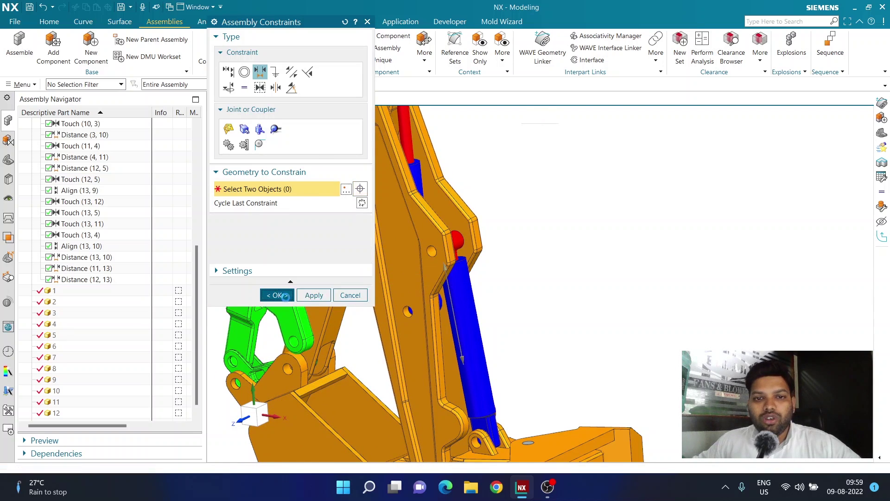
key("ctrl+alt+f")
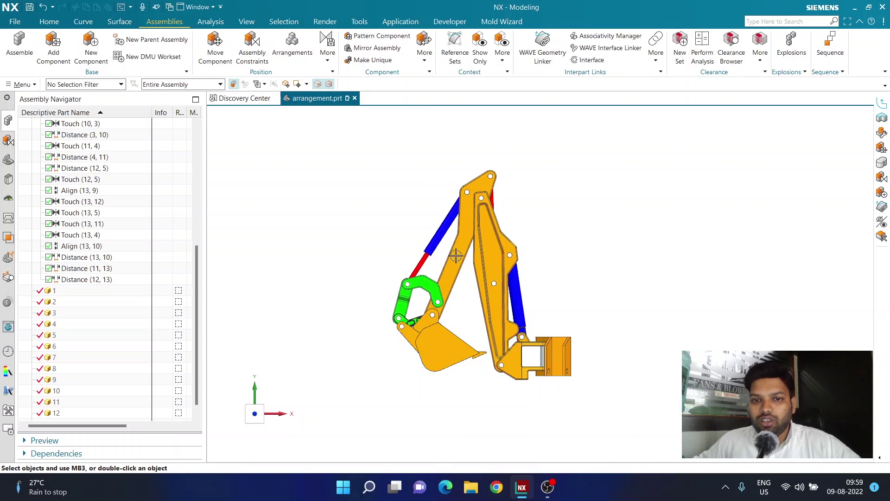
scroll(458, 255, "up", 1)
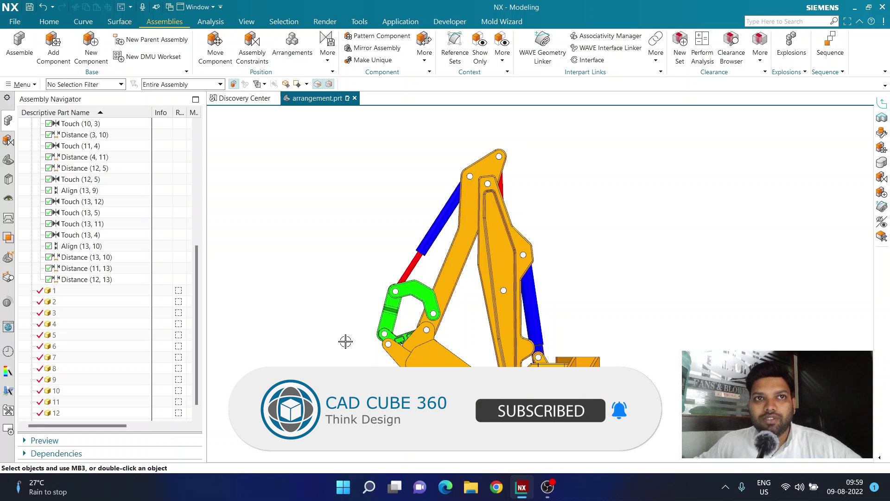
- Save arrangement.prt with the excavator arm in its new pose
key("ctrl+s")
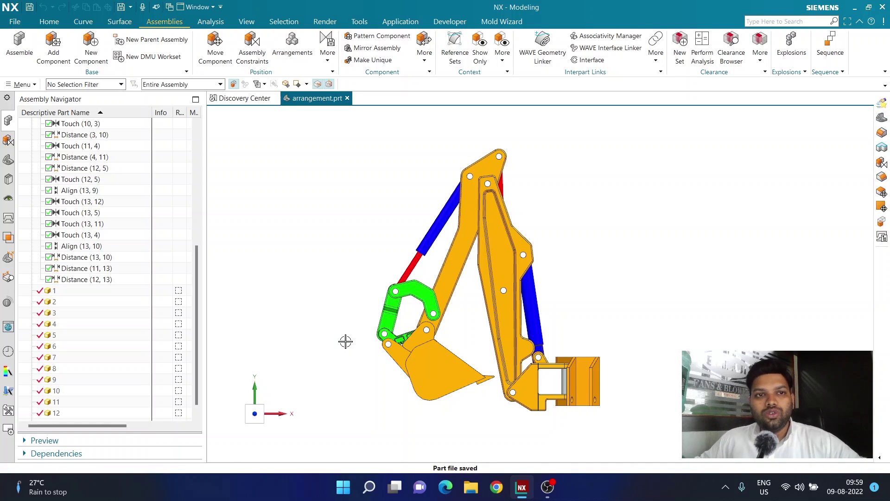
left_click(296, 58)
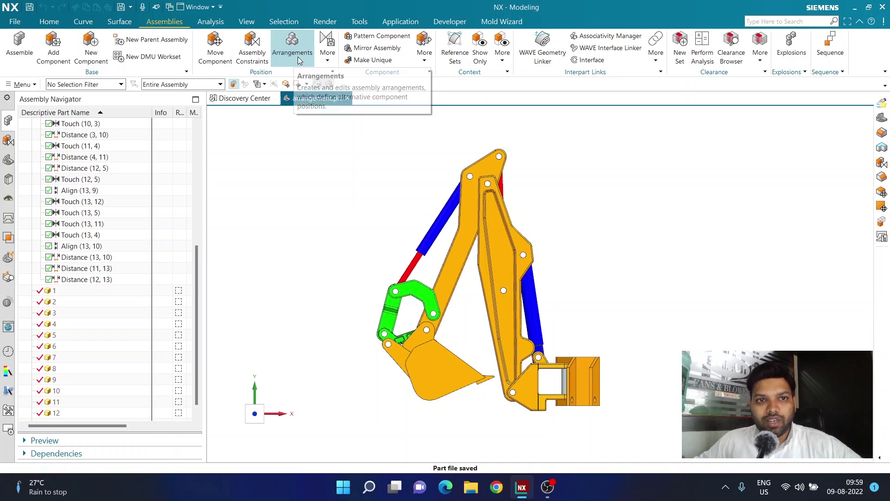
- Rename the default arrangement to 'closed' in the Arrangements manager
left_click_drag(310, 27, 597, 174)
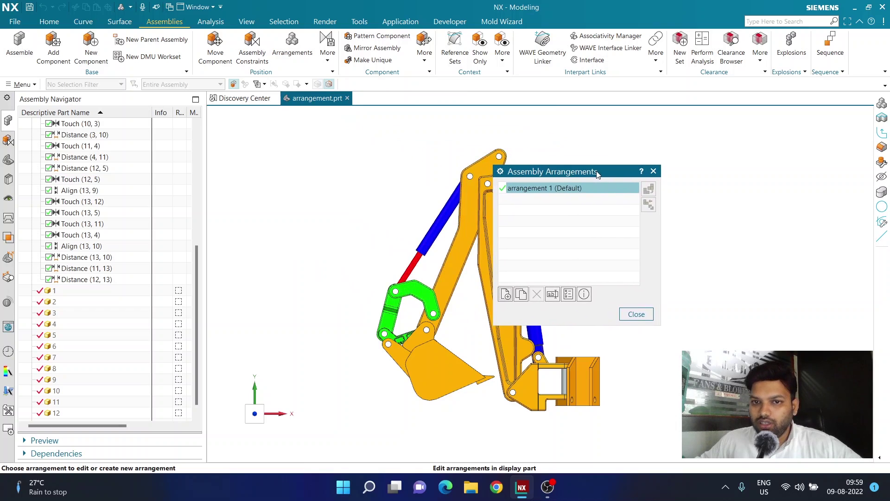
left_click(553, 297)
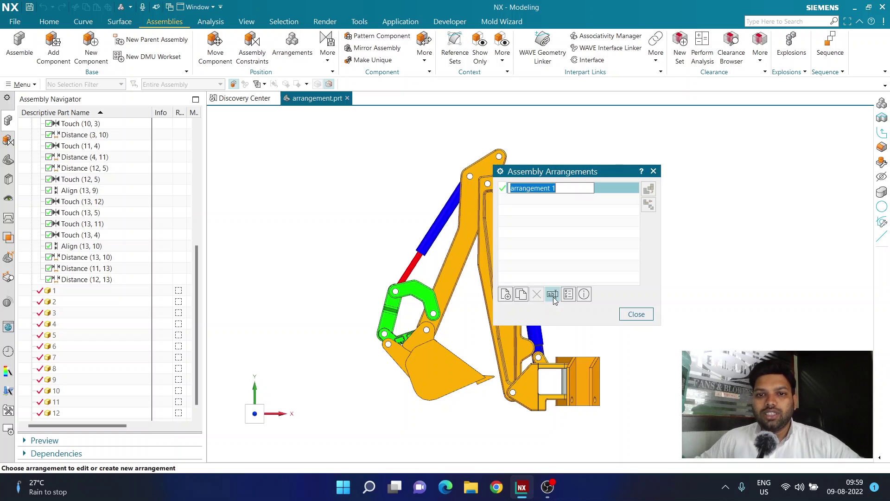
type("closed")
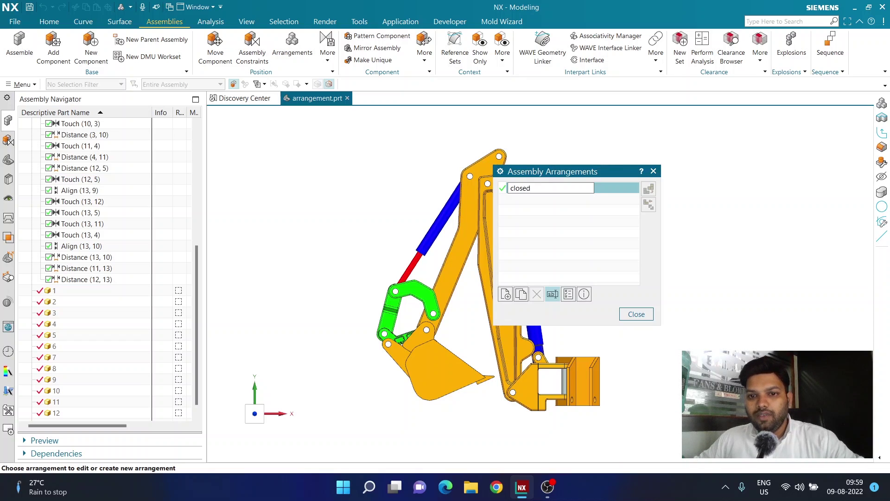
key("Return")
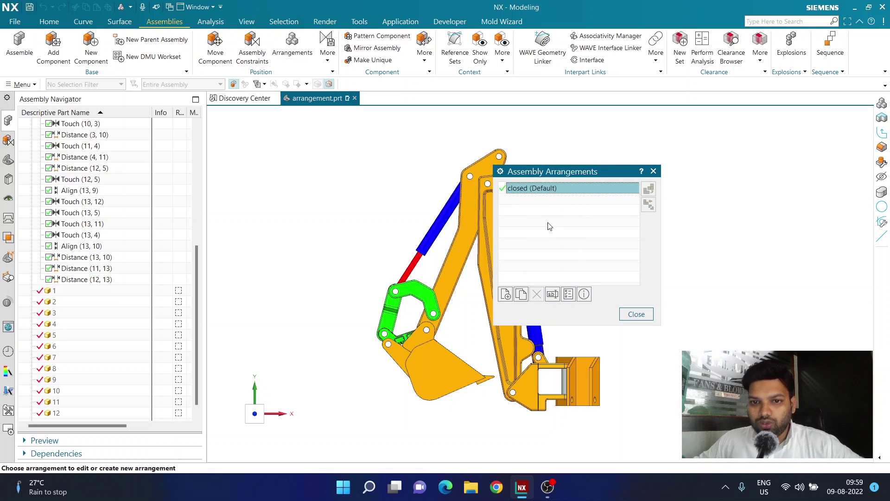
left_click(505, 295)
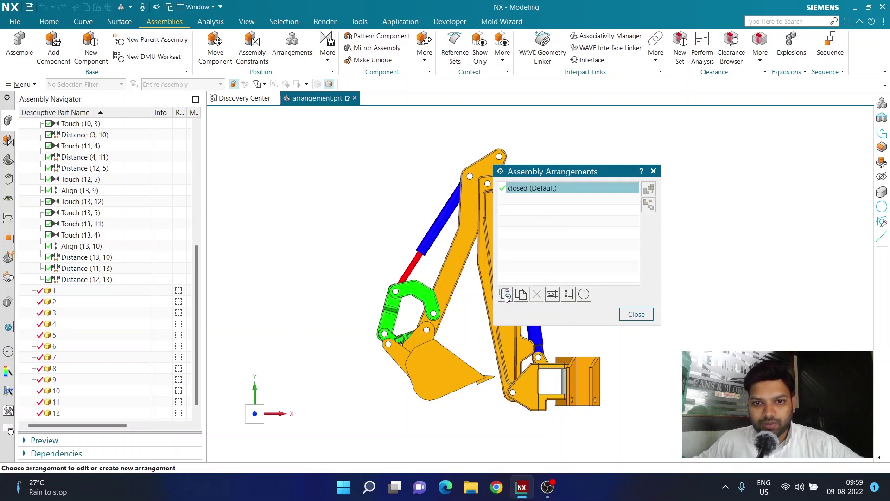
- Name the new arrangement 'open', then make closed (Default) active again
type("op")
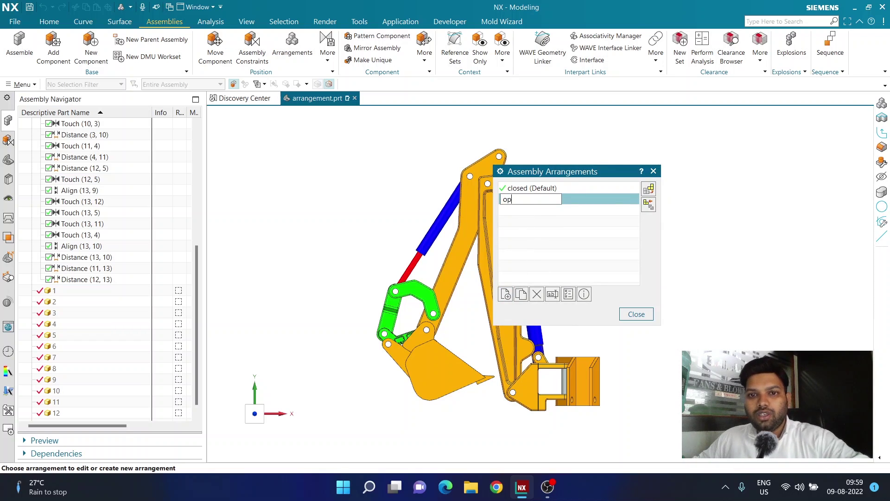
type("en")
key("Return")
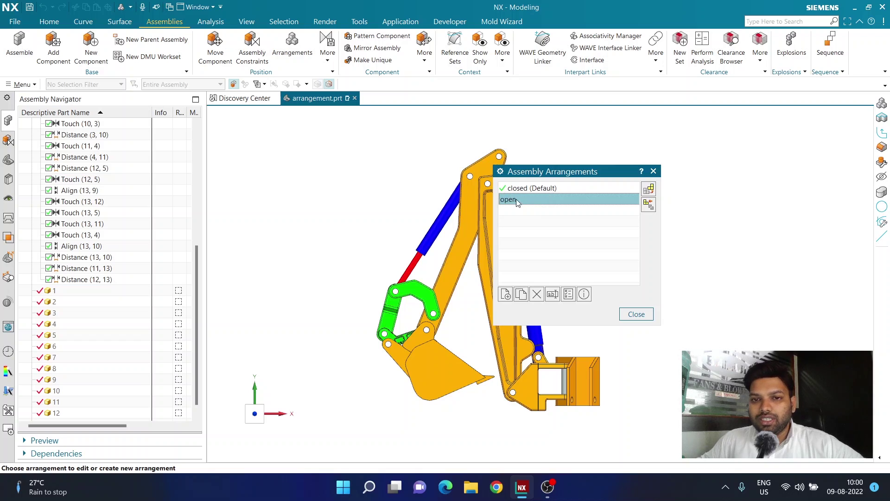
double_click(531, 200)
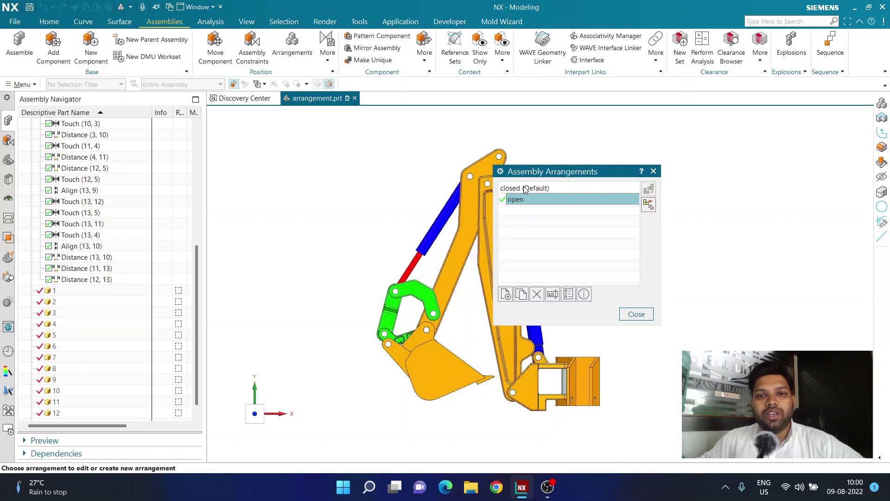
double_click(522, 189)
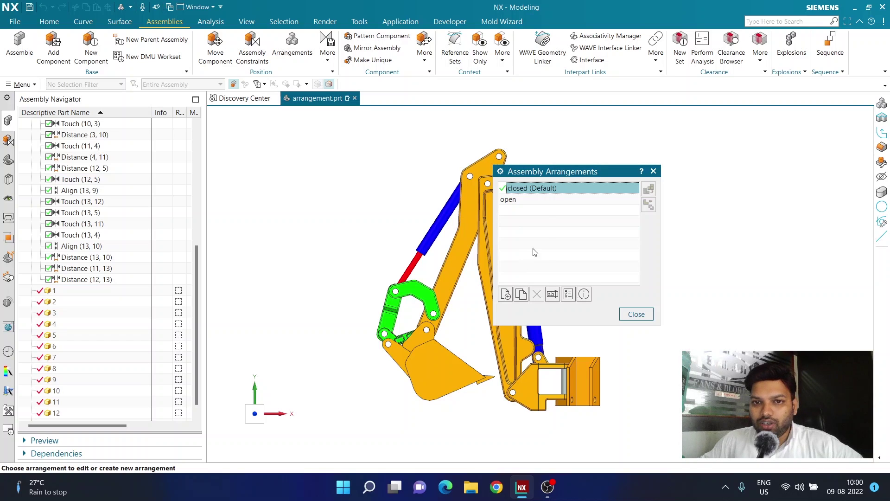
left_click(636, 314)
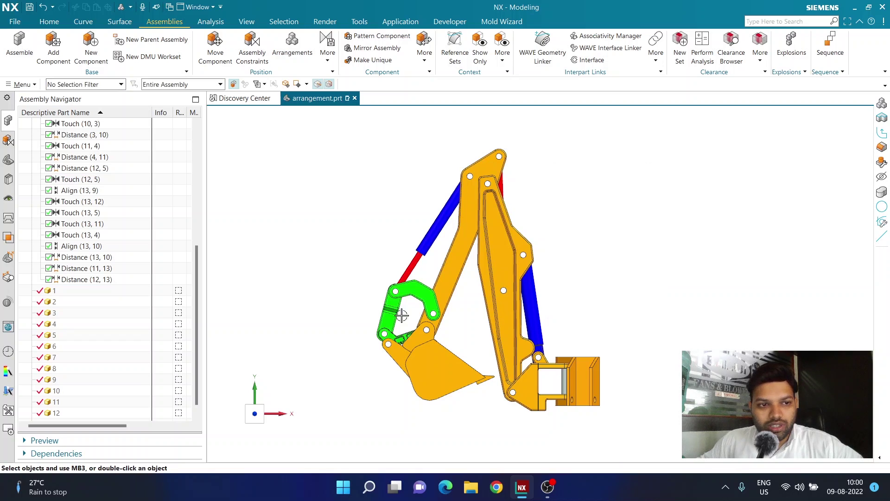
left_click(86, 260)
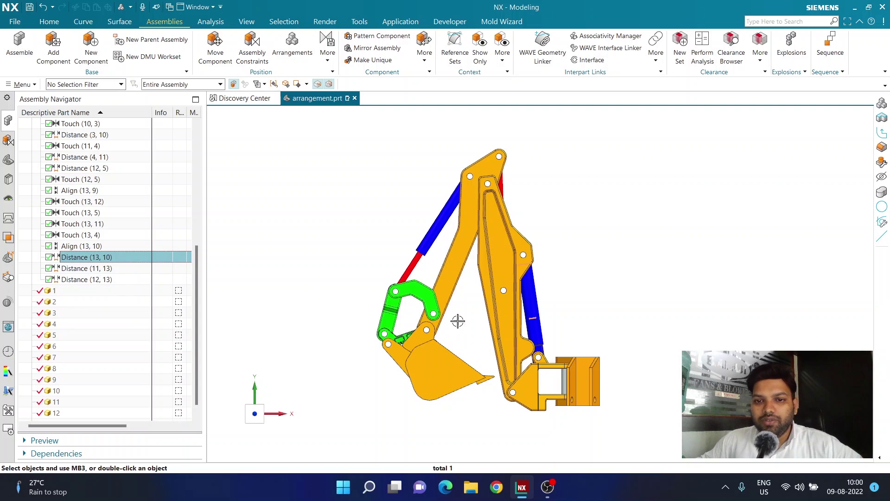
left_click(80, 268)
left_click(80, 279)
left_click(80, 259)
left_click(80, 269)
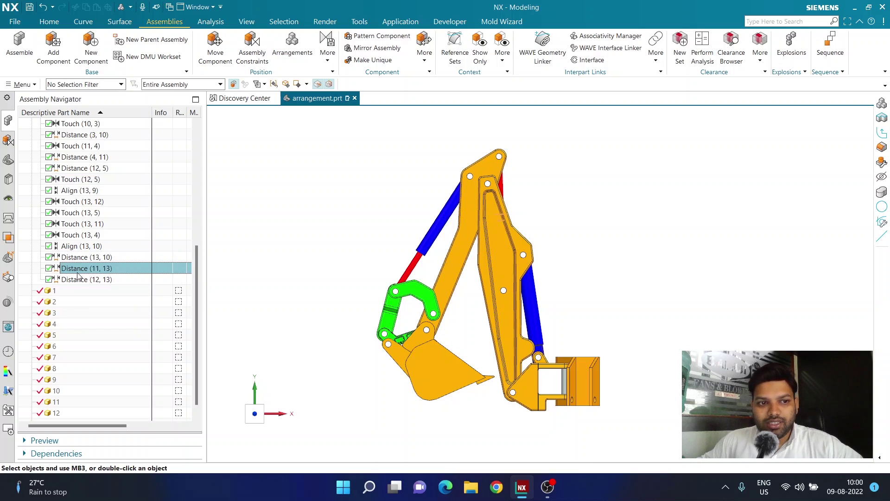
left_click(80, 279)
left_click(80, 261)
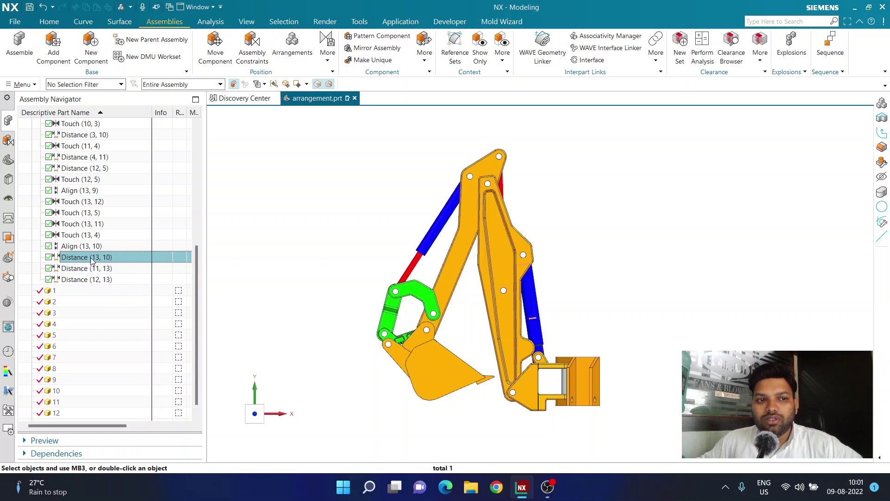
scroll(95, 293, "down", 1)
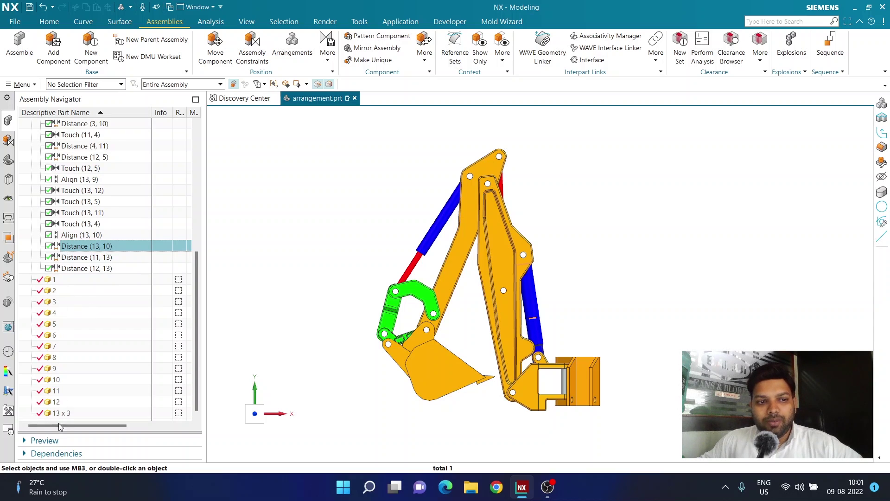
scroll(68, 392, "up", 2)
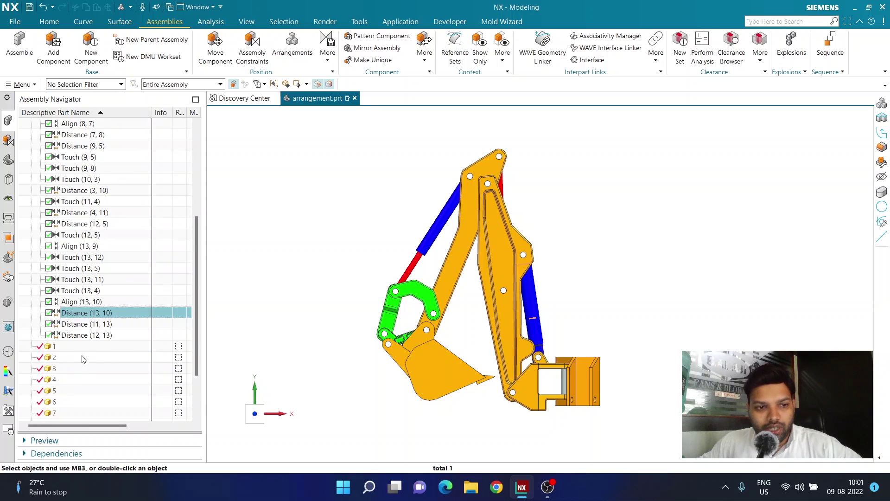
- Make Distance (13, 10), (11, 13) and (12, 13) arrangement-specific
right_click(90, 316)
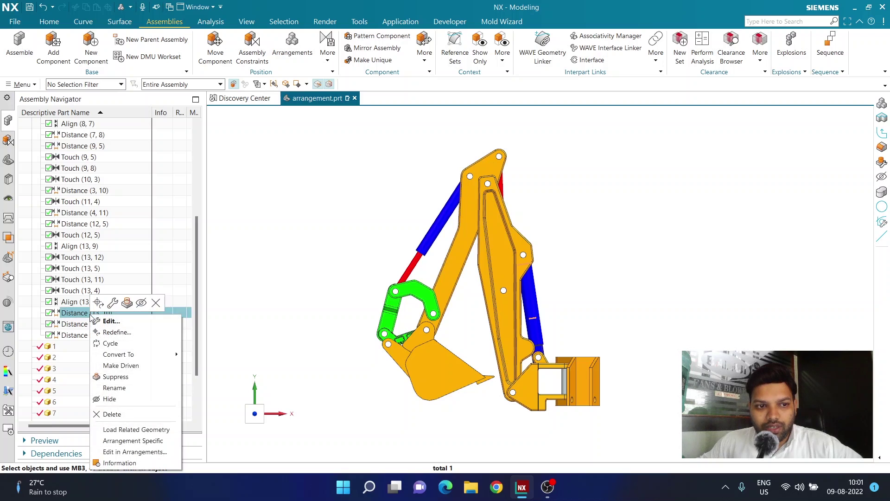
left_click(140, 441)
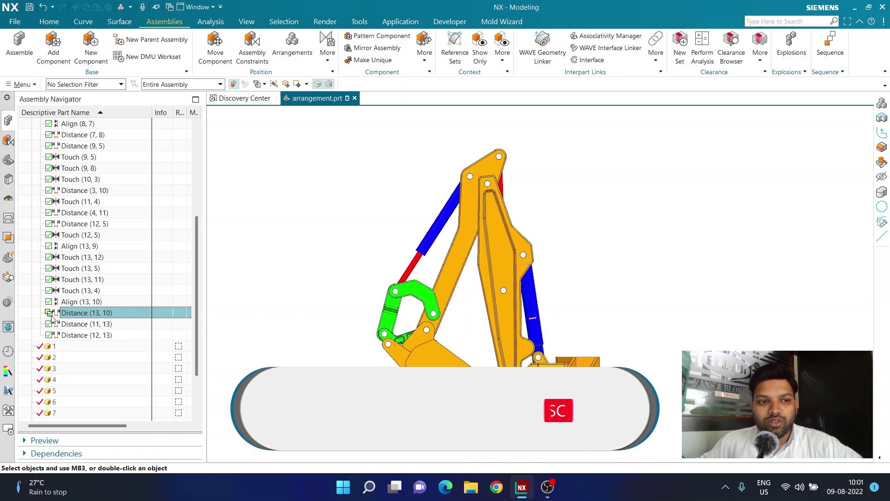
right_click(80, 323)
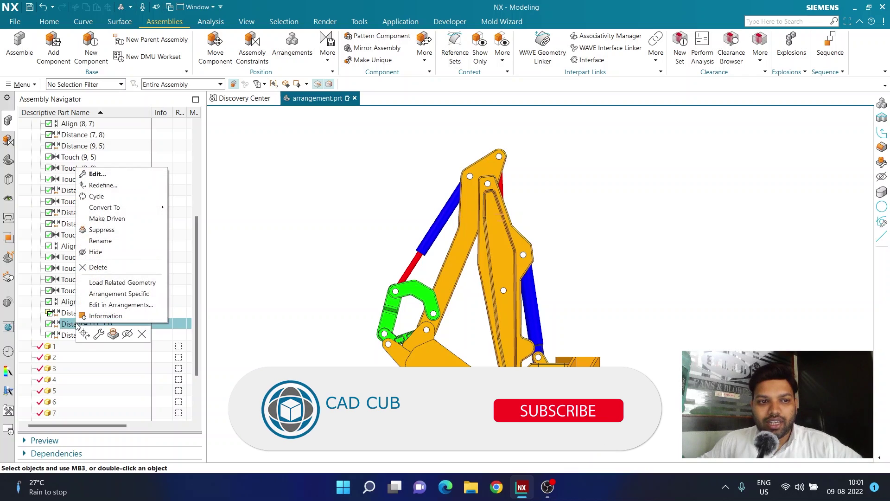
left_click(106, 294)
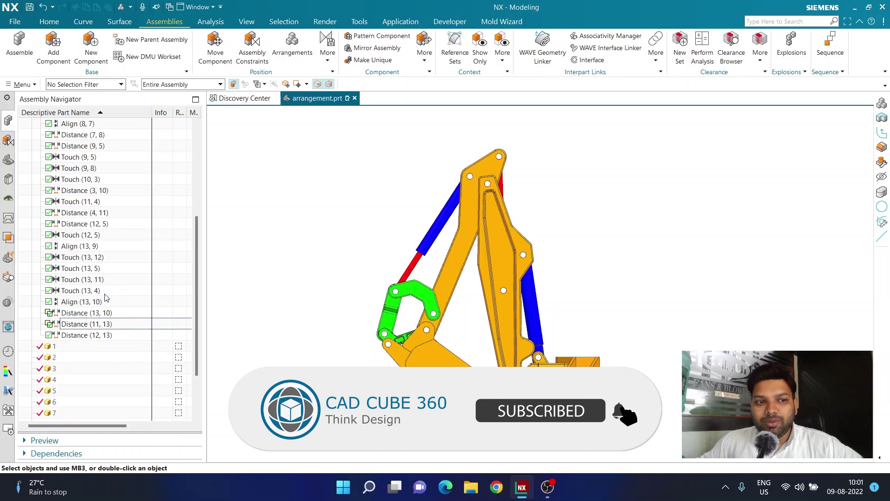
right_click(87, 335)
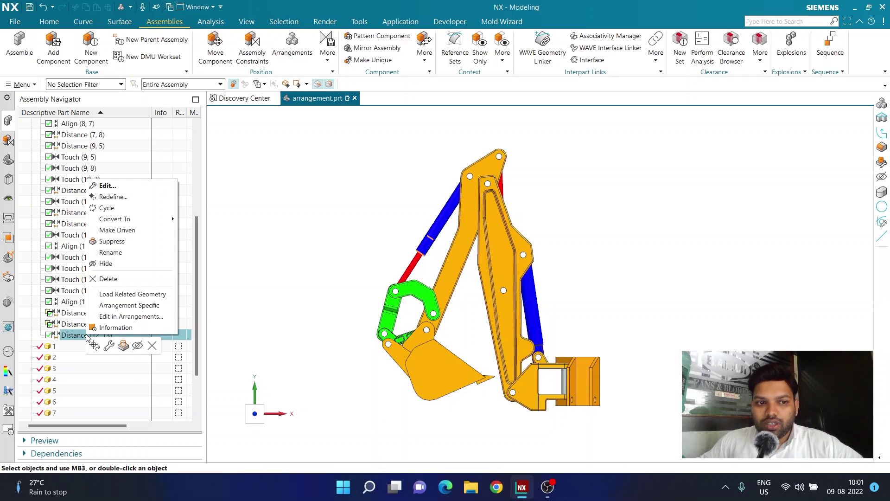
left_click(125, 306)
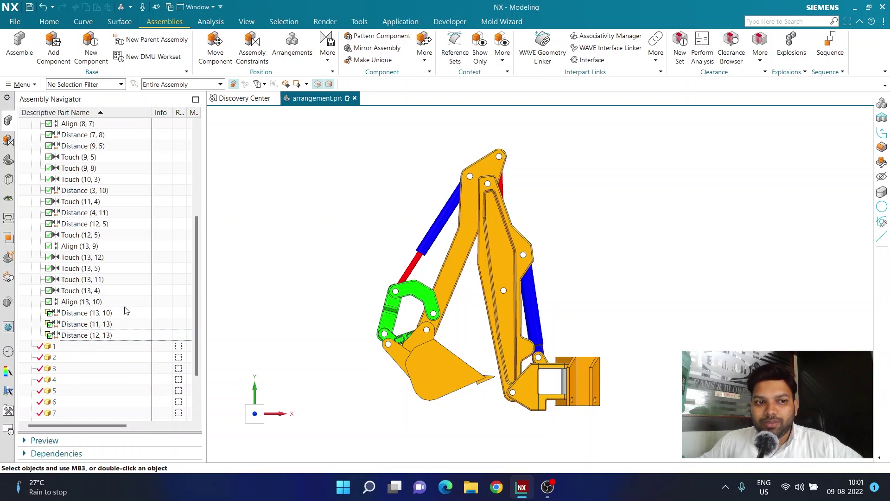
- Review Distance (13, 10) values per arrangement and cancel without changes
right_click(115, 313)
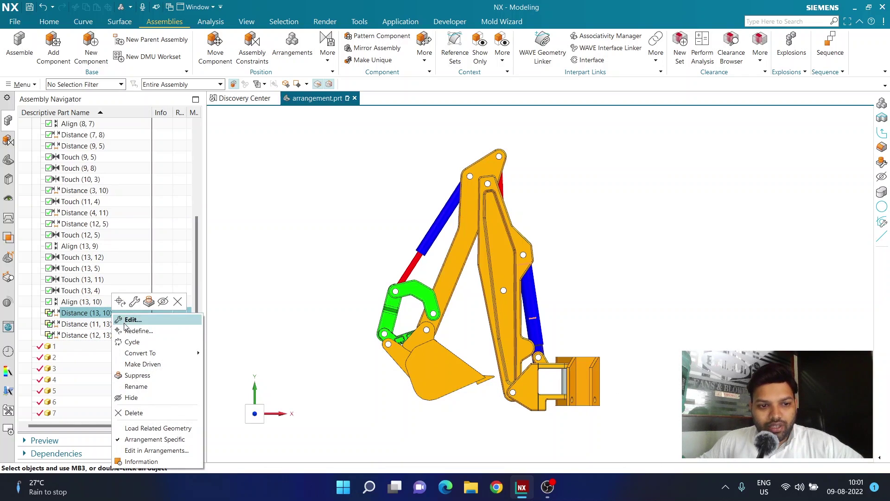
left_click(153, 450)
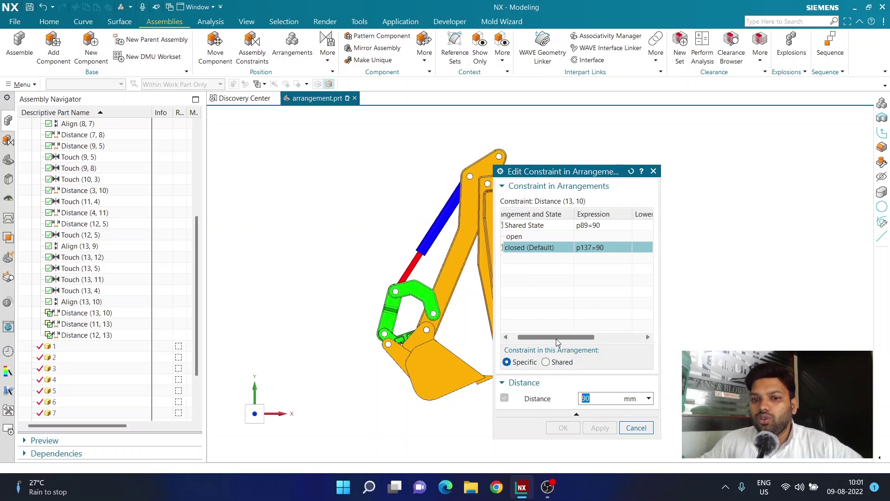
left_click(631, 427)
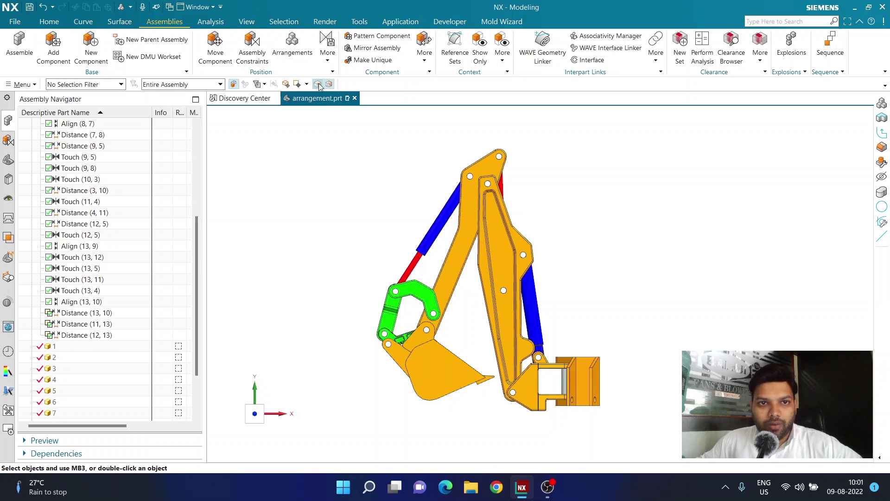
- Activate the open arrangement and close the Arrangements manager
left_click(295, 55)
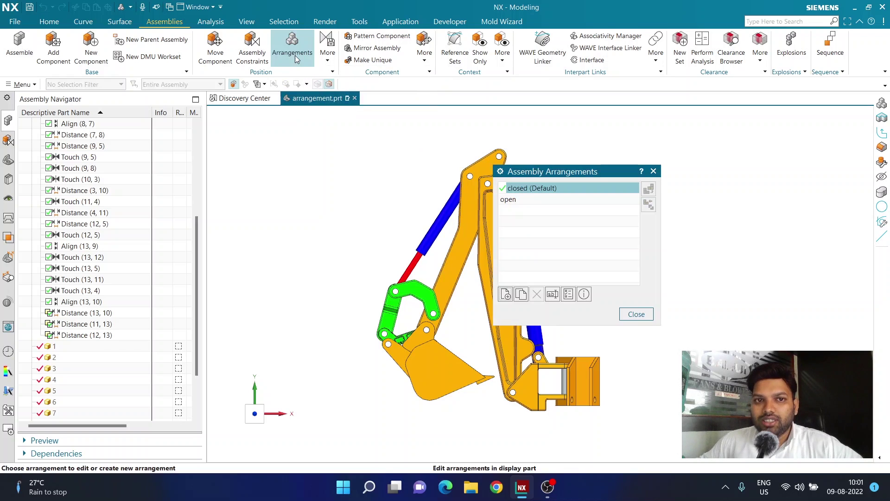
double_click(520, 203)
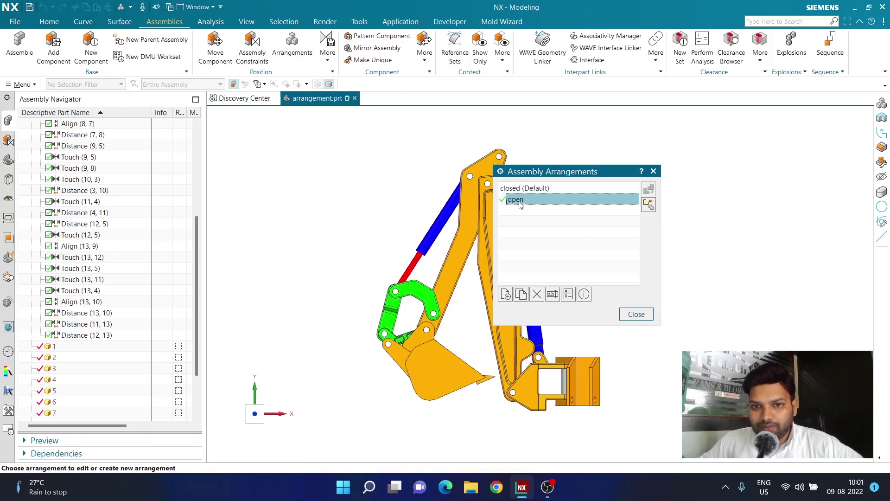
left_click(519, 200)
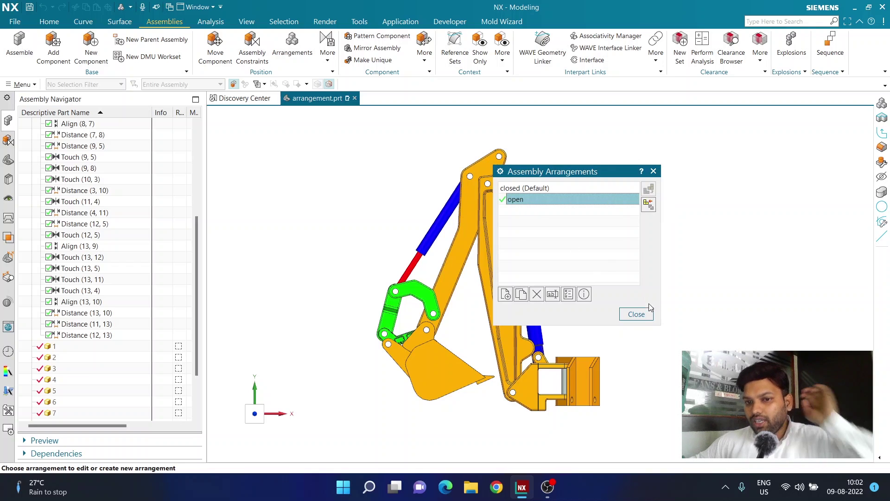
left_click(637, 315)
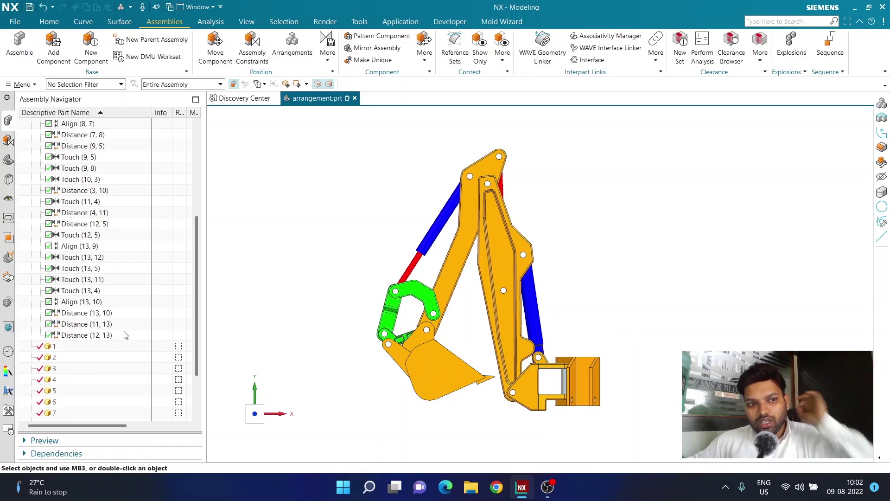
- Set Distance (13, 10), (11, 13) and (12, 13) to Arrangement Specific under open
right_click(87, 317)
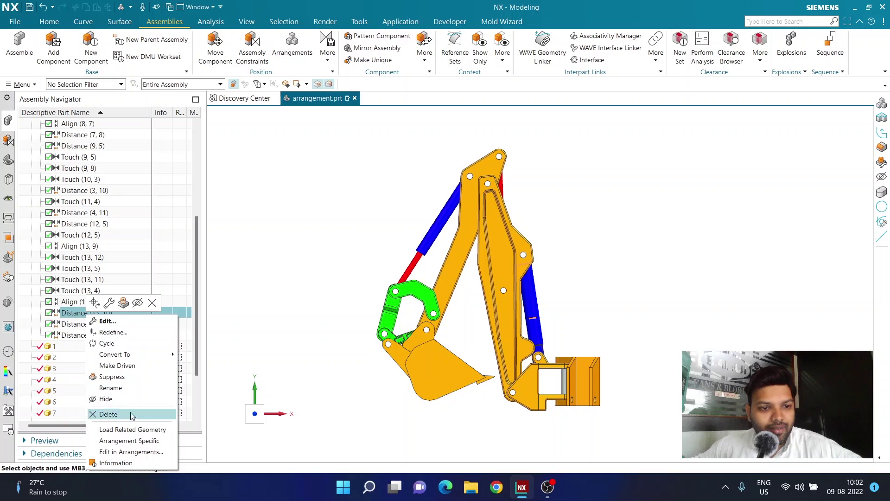
left_click(128, 442)
right_click(89, 328)
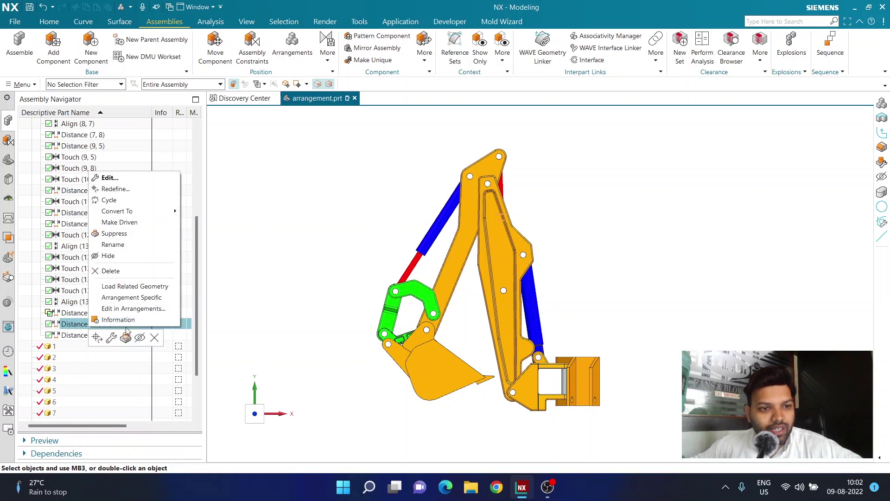
left_click(133, 352)
right_click(89, 338)
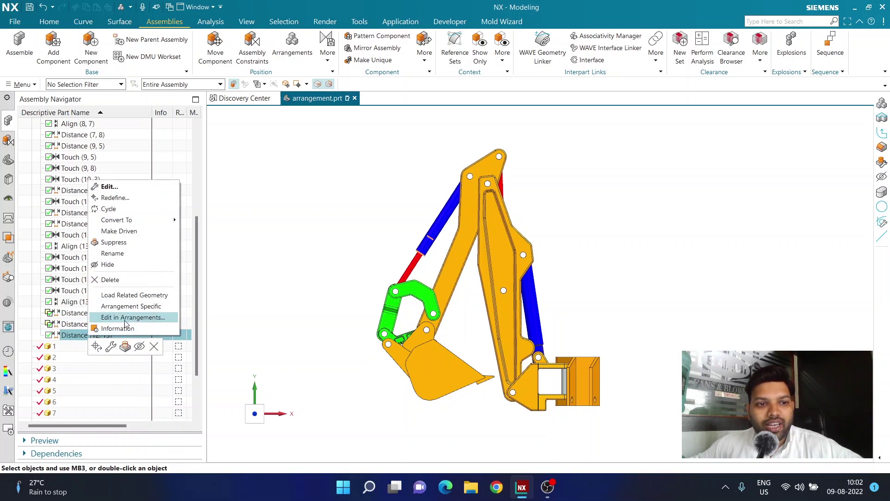
left_click(129, 302)
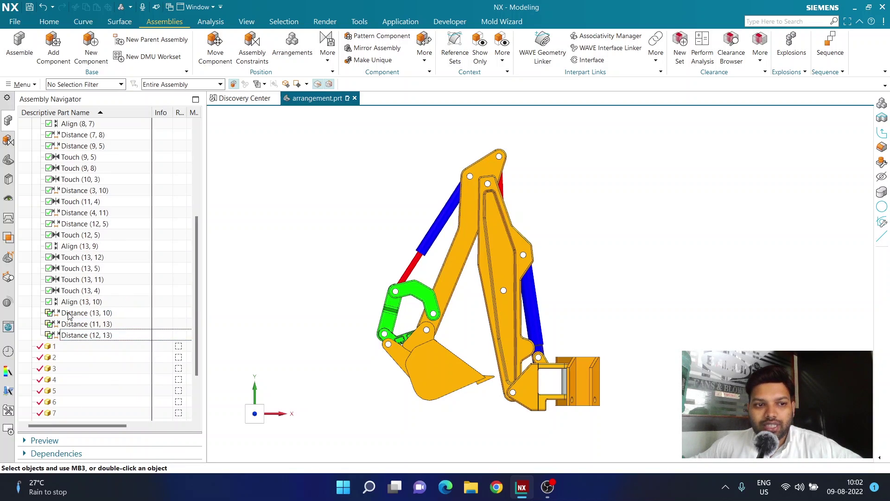
- Set the Distance (13, 10) constraint to 20 mm
double_click(92, 314)
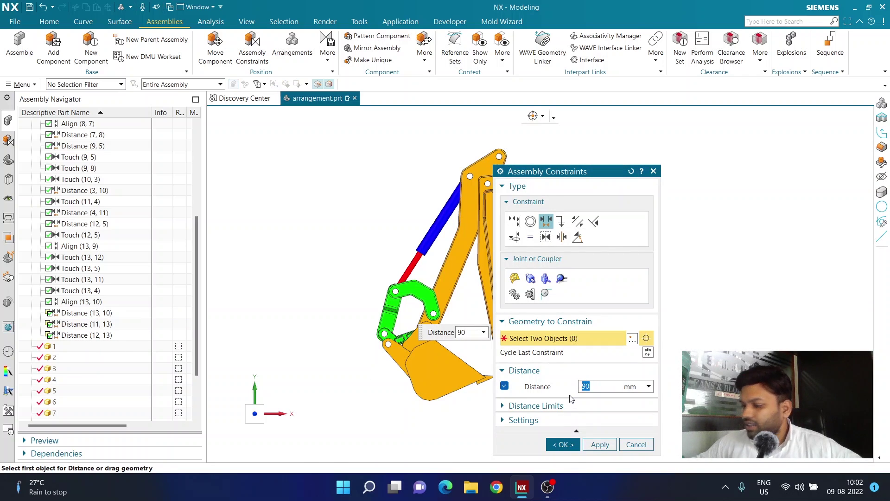
type("020")
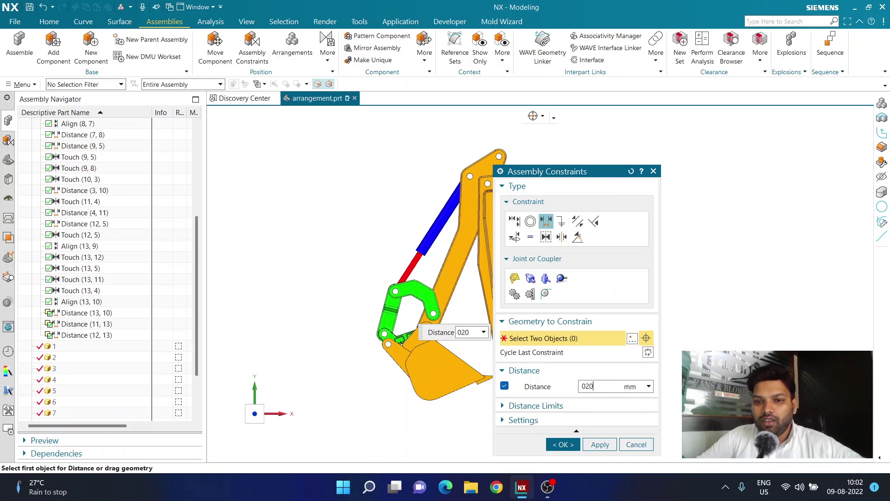
key("Return")
left_click(570, 444)
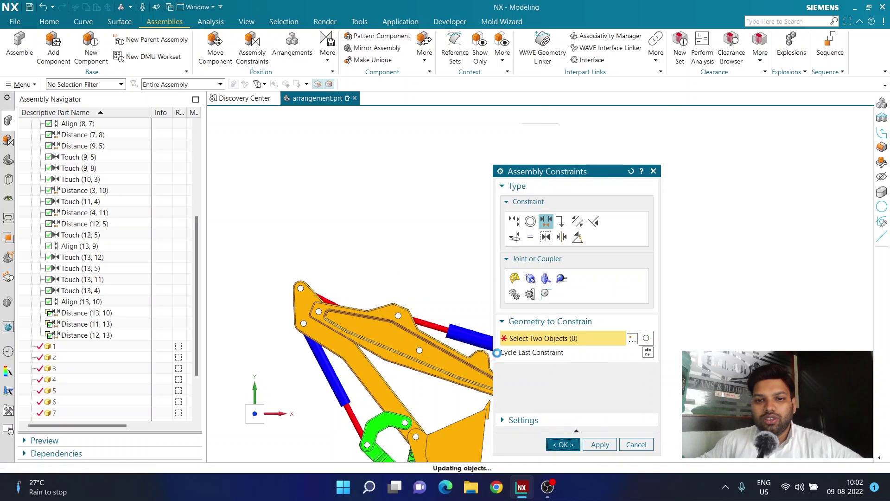
- Set the Distance (11, 13) constraint to 90 mm
left_click(108, 314)
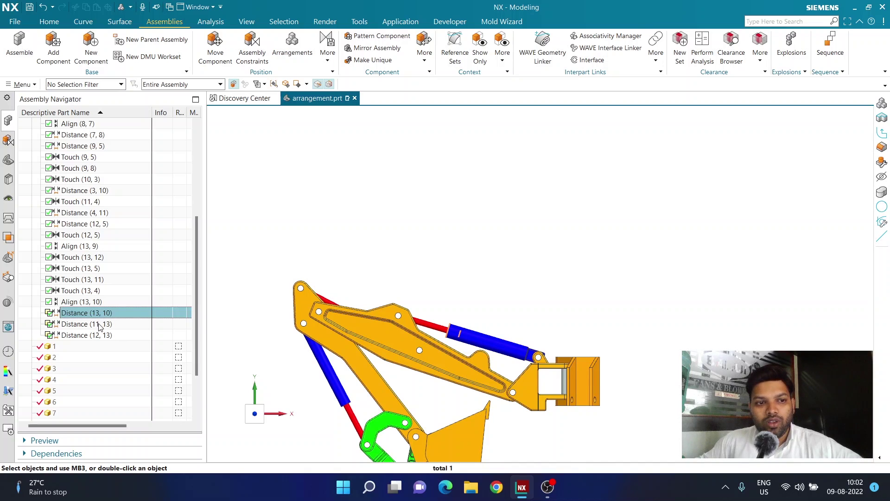
double_click(99, 324)
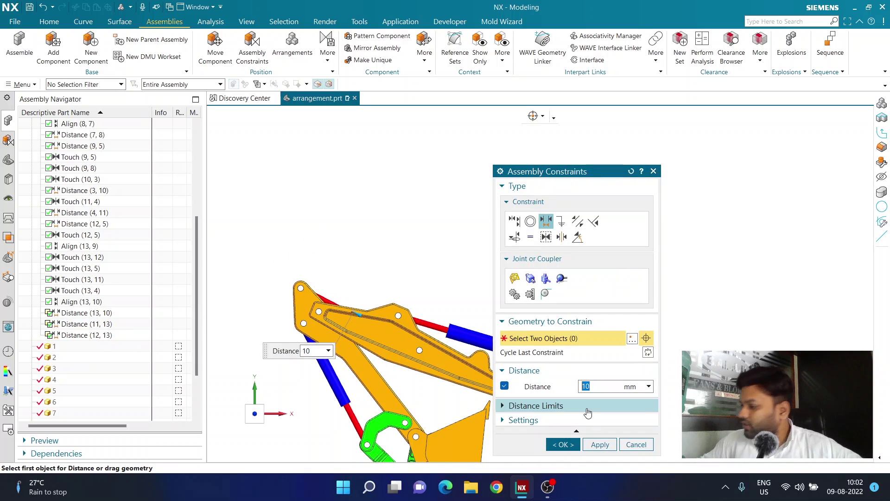
type("90")
key("Return")
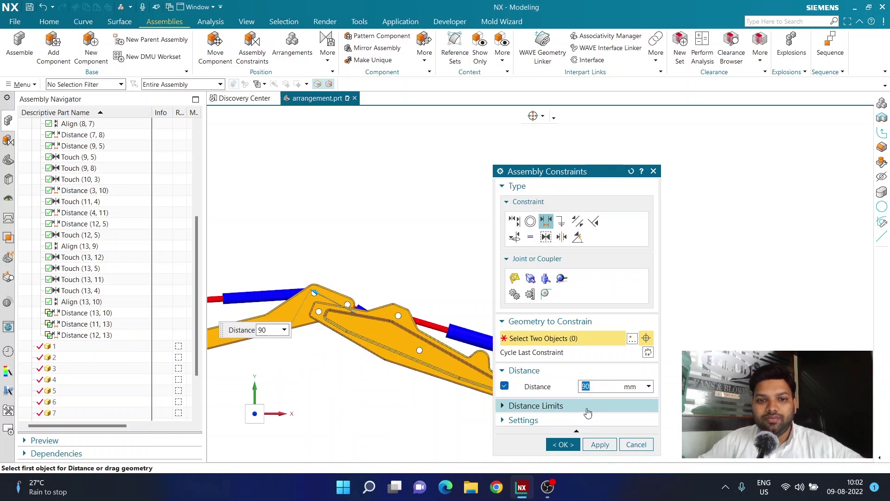
left_click(562, 444)
scroll(596, 342, "down", 3)
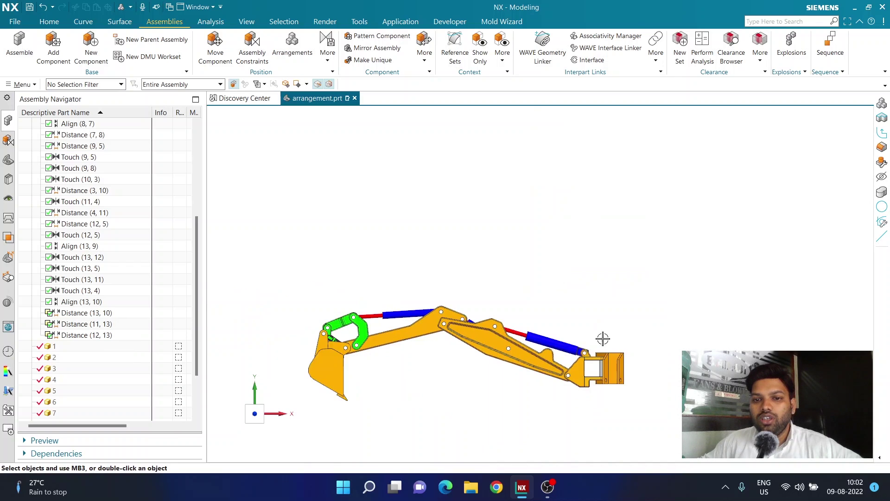
scroll(449, 374, "up", 2)
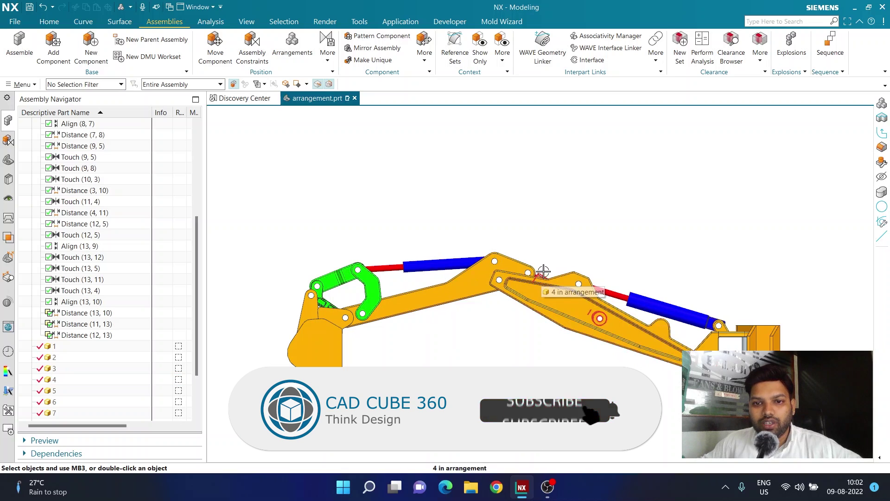
- Change Distance (12, 13) from 30 to 90 mm, swinging the bucket
left_click(101, 334)
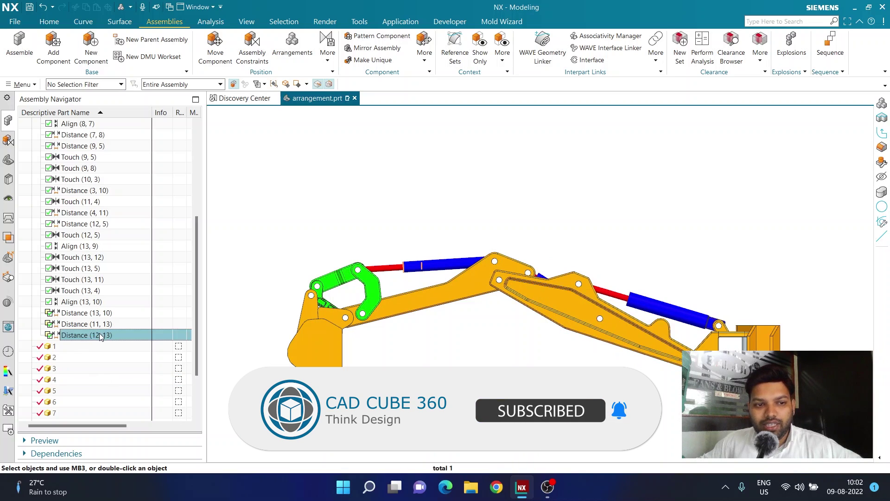
double_click(100, 335)
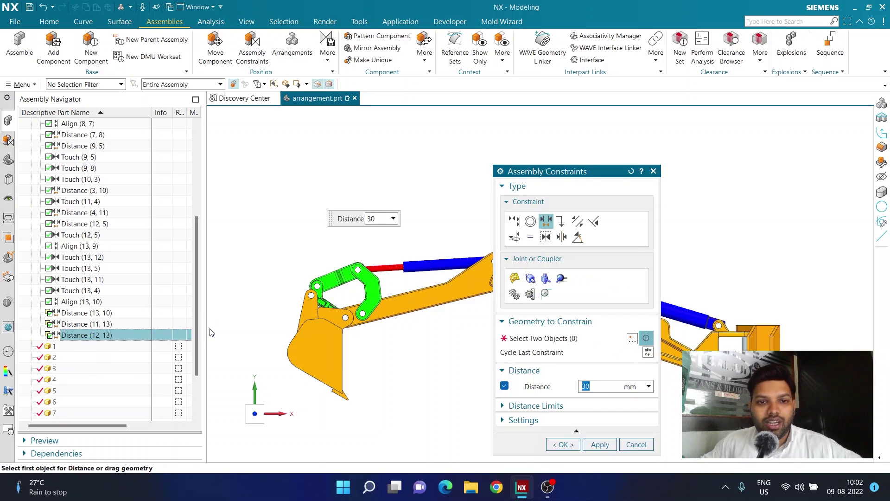
type("90")
key("Return")
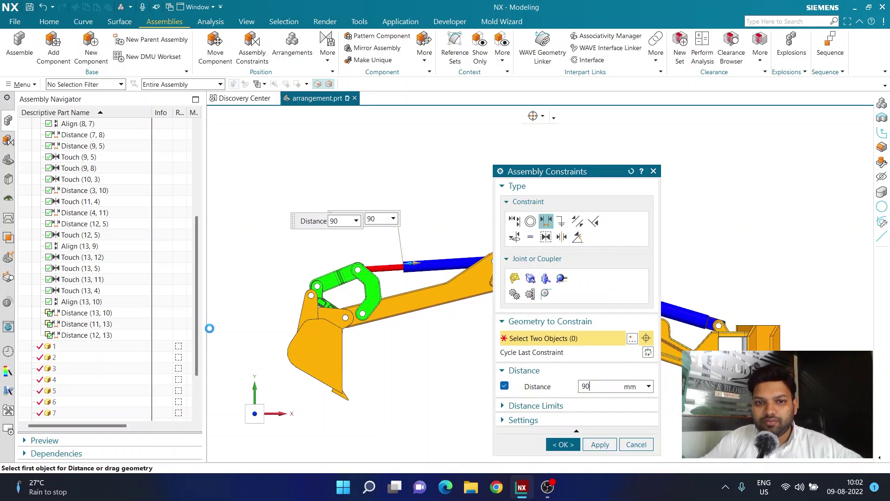
left_click(557, 444)
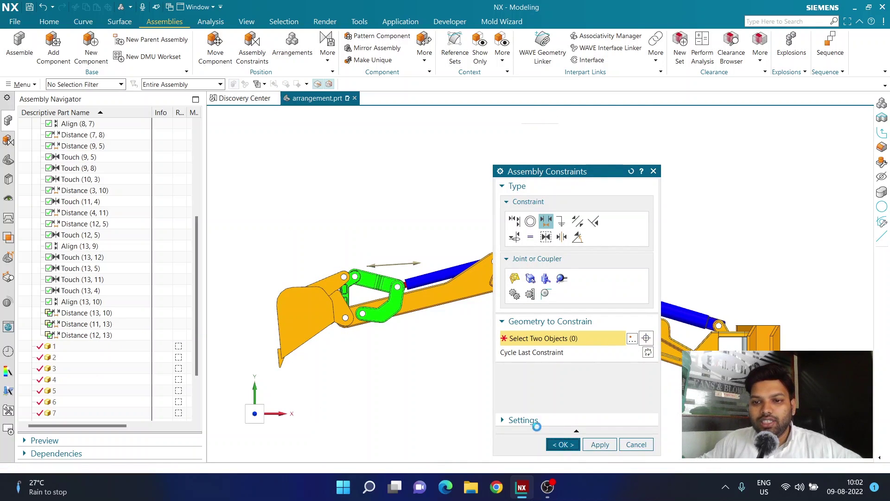
scroll(500, 364, "up", 1)
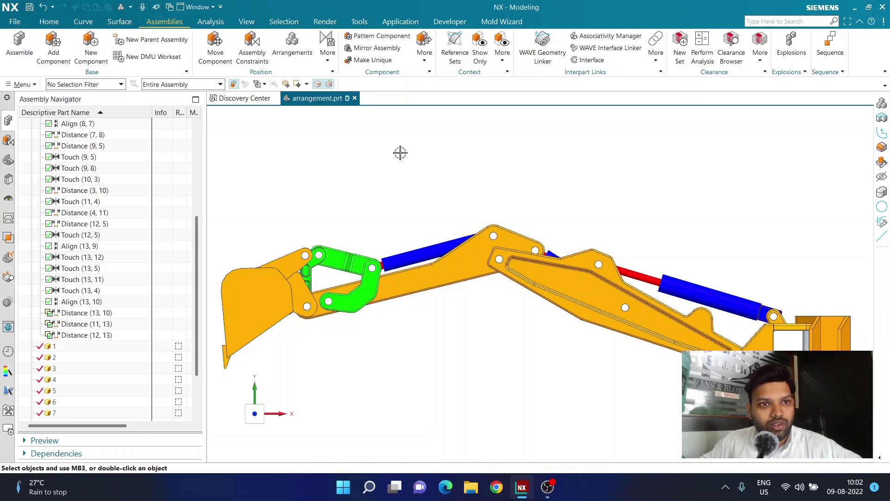
- Switch the arm from closed (Default) to open and back to closed (Default), then close the Arrangements list
left_click(297, 60)
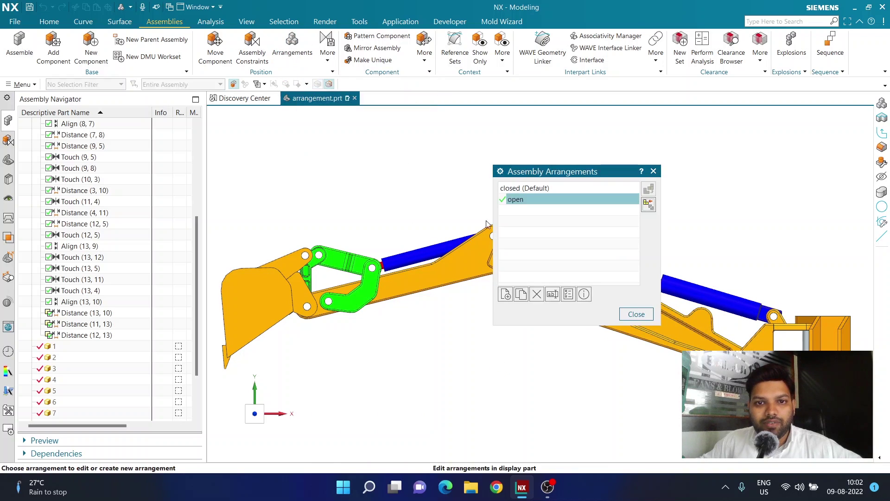
double_click(535, 188)
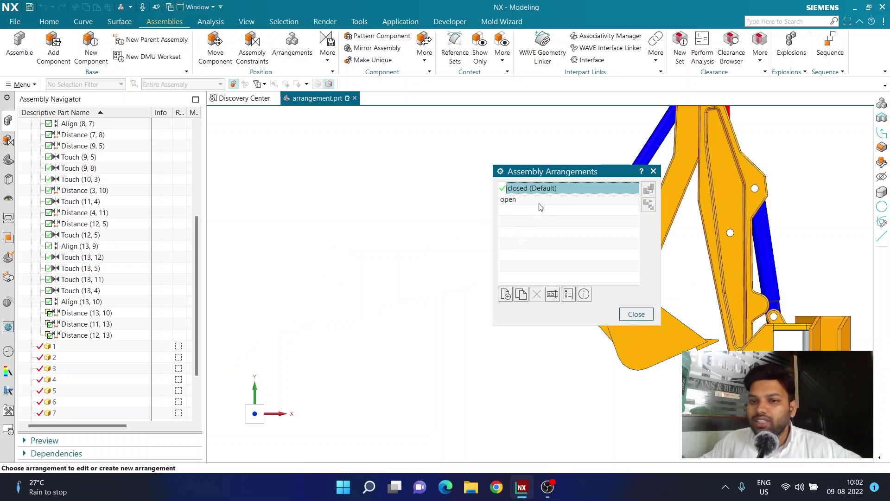
left_click_drag(535, 174, 272, 175)
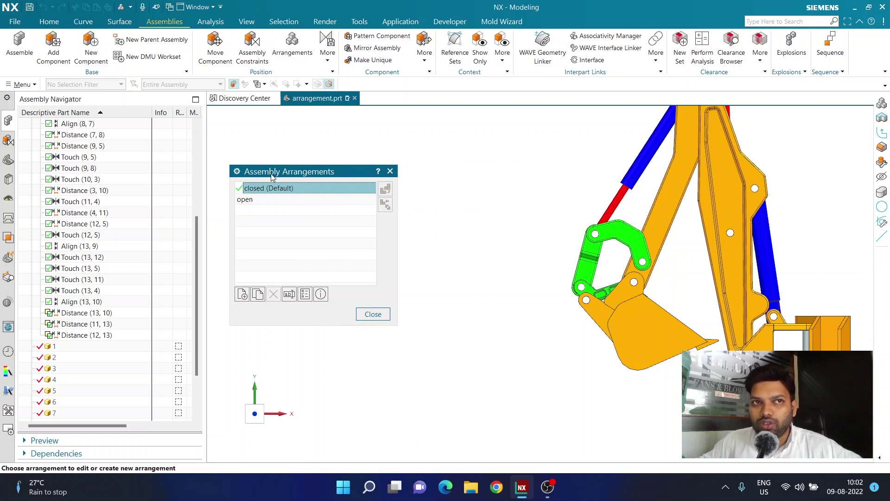
double_click(270, 200)
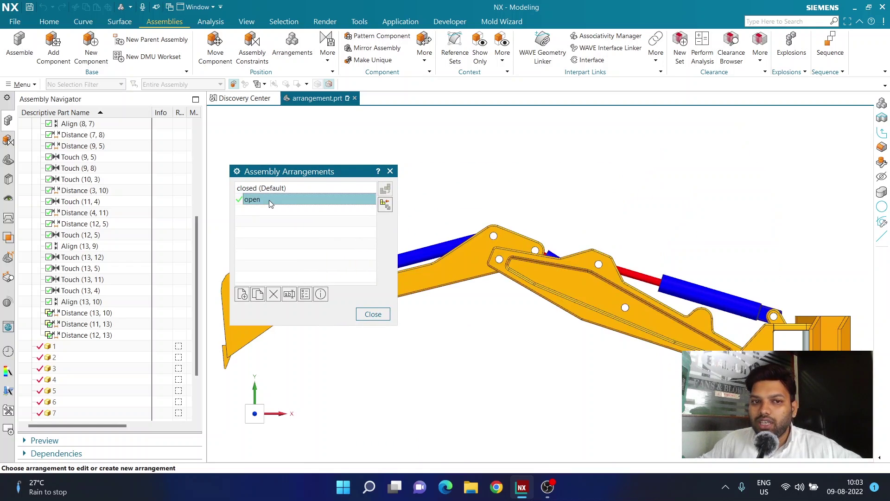
double_click(266, 189)
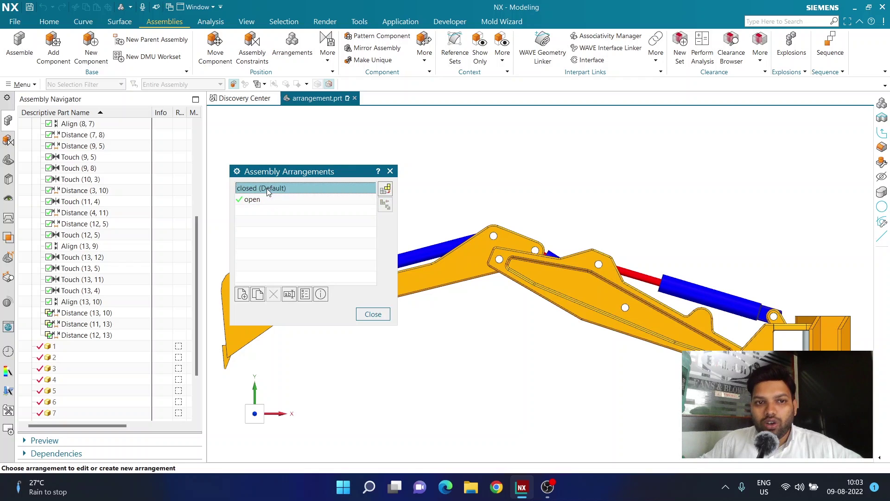
left_click(372, 315)
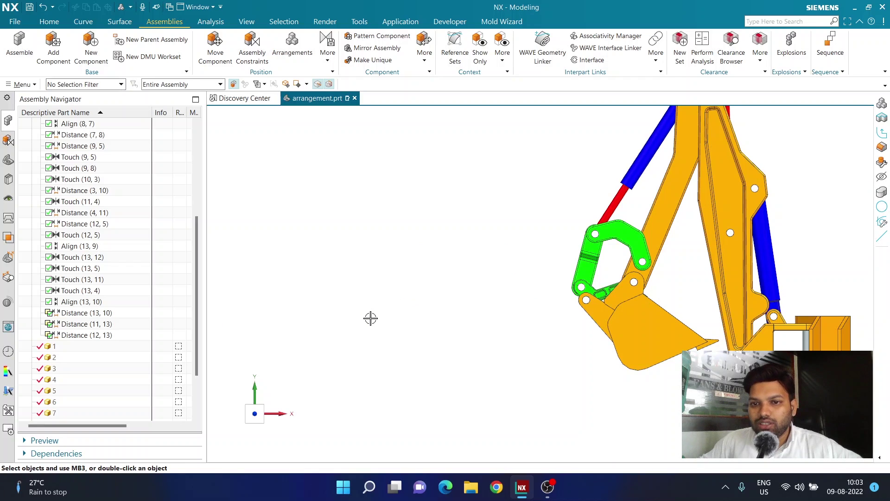
scroll(510, 334, "down", 2)
scroll(668, 291, "up", 2)
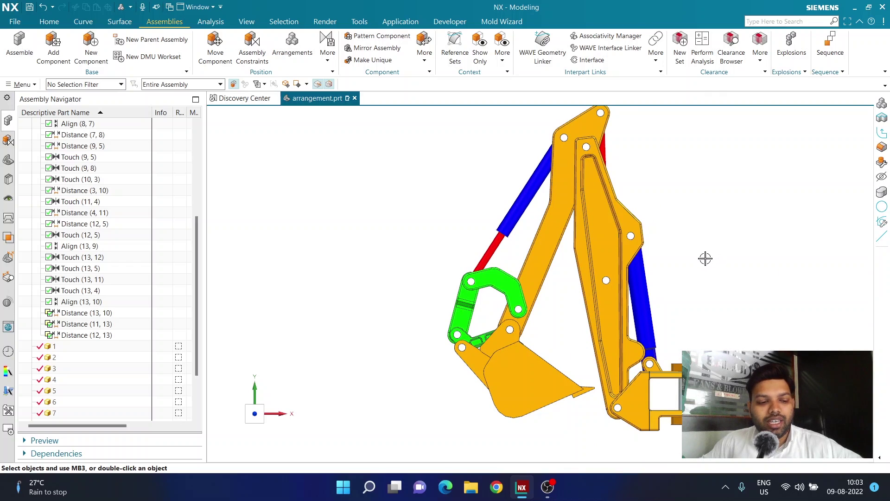
- Select the Distance (13, 10), (11, 13) and (12, 13) constraints in the Assembly Navigator
left_click(87, 314)
left_click(83, 325)
left_click(80, 337)
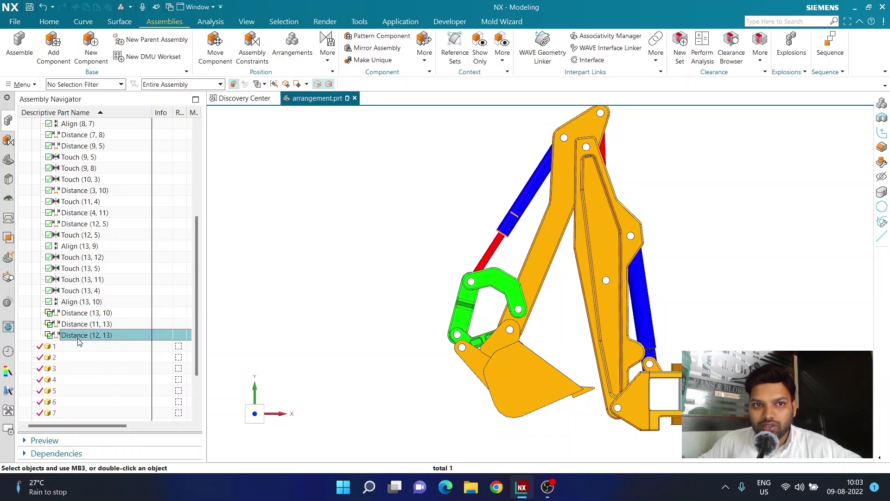
- Alternate between the open and closed (Default) arrangements four times, ending on closed (Default)
left_click(295, 60)
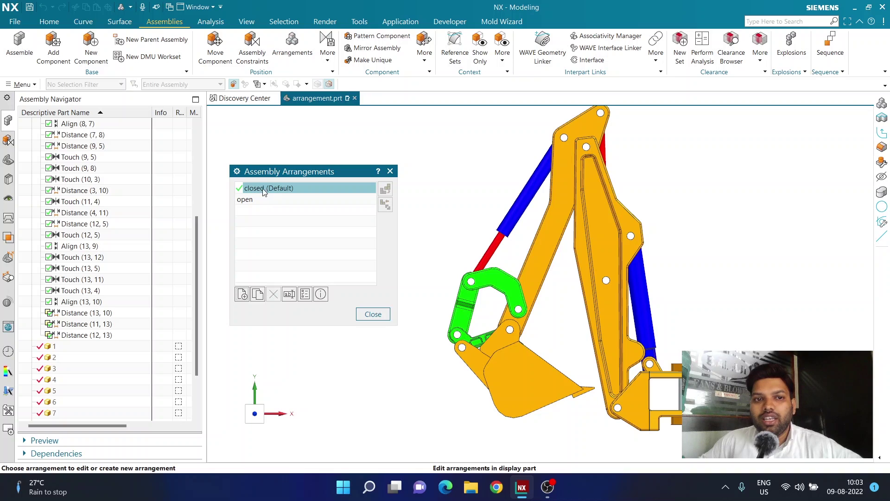
double_click(250, 202)
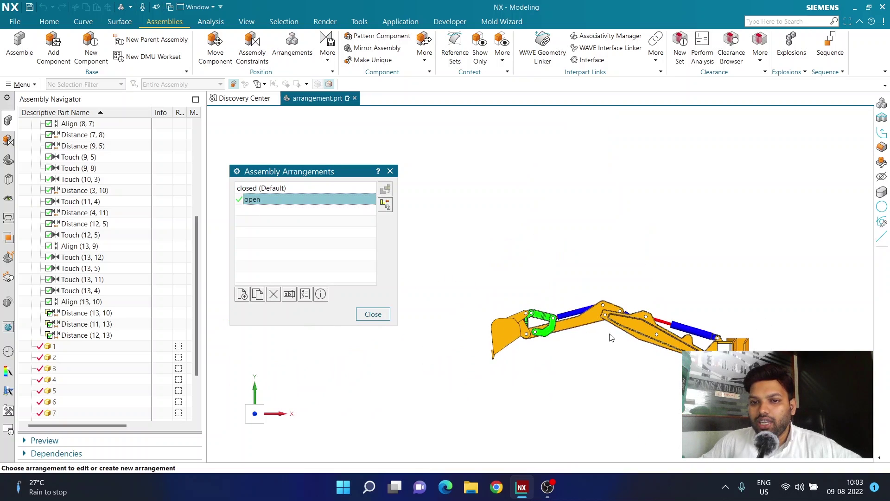
double_click(263, 188)
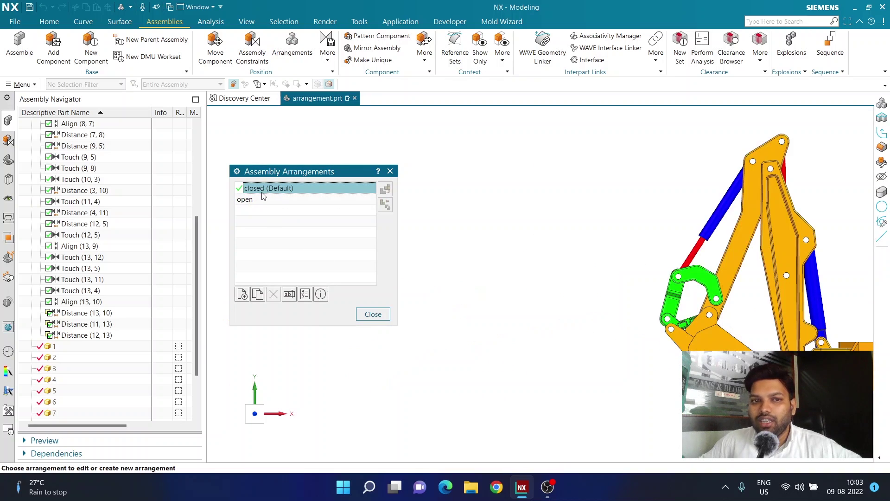
double_click(258, 199)
double_click(260, 190)
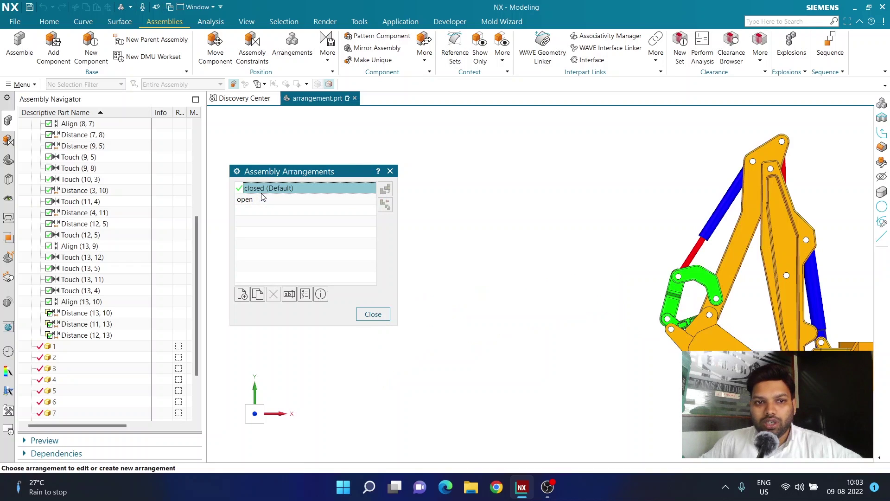
double_click(262, 200)
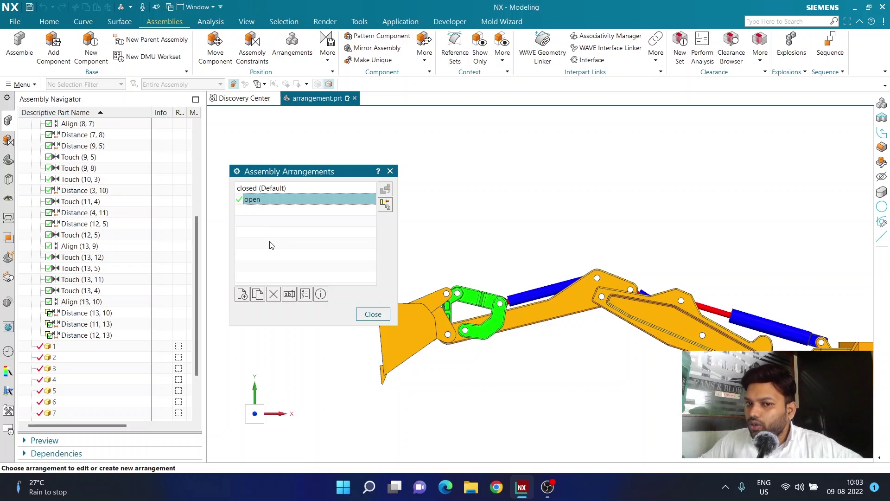
double_click(265, 188)
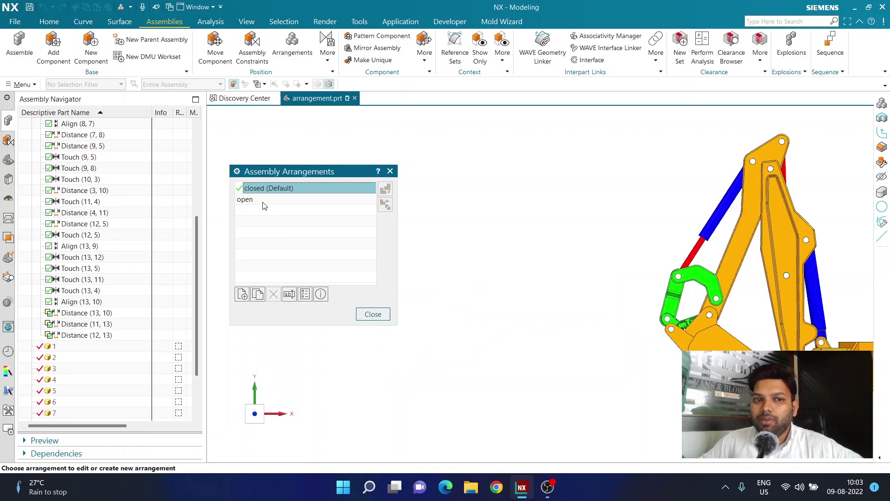
double_click(264, 200)
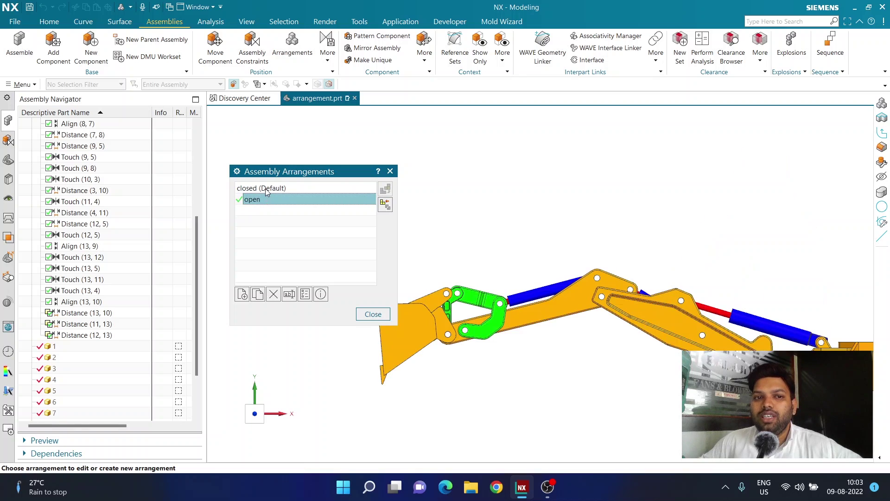
double_click(266, 188)
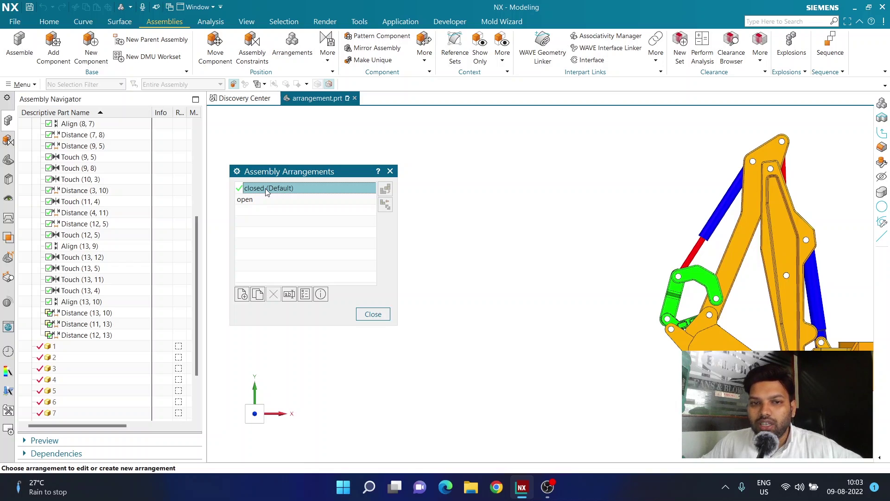
middle_click_drag(628, 289, 484, 283, "shift")
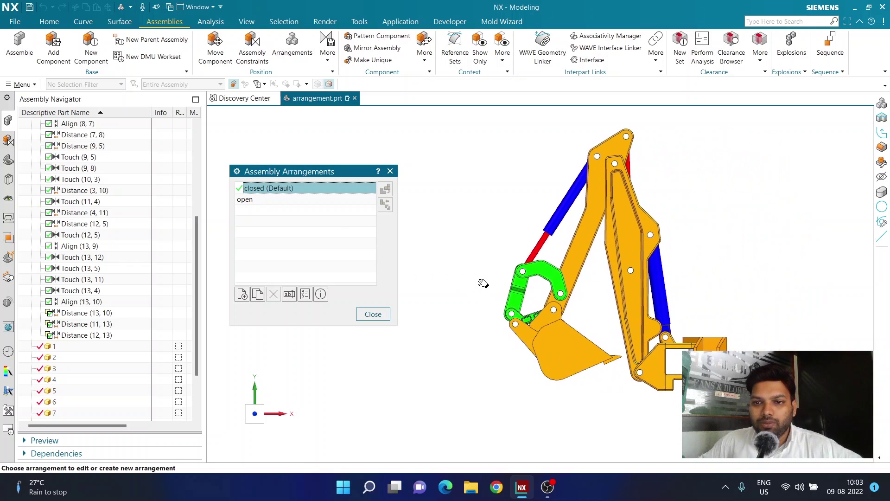